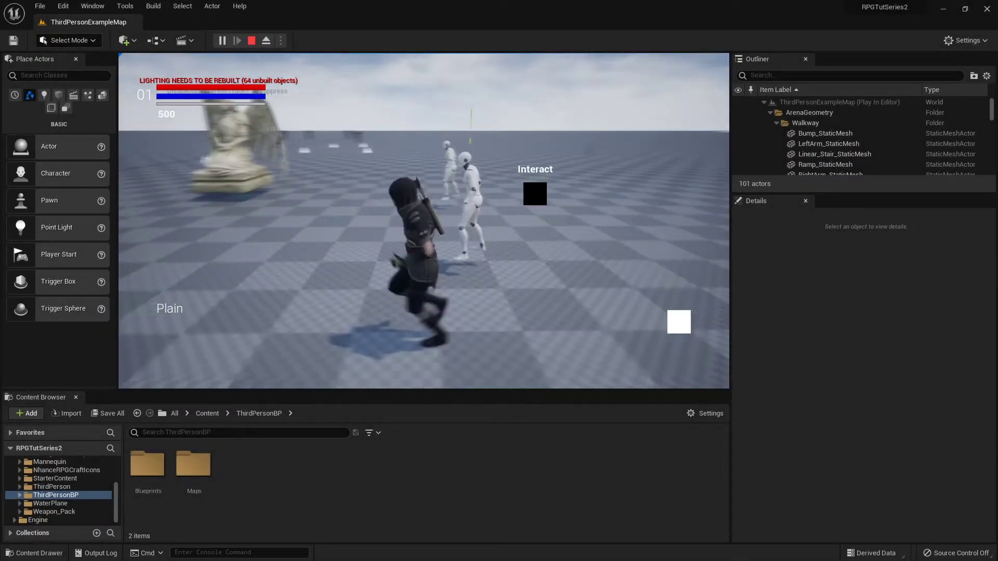
Step: Approach the first quest giver in the running game, accept the Target Practice quest and close its quest list
key(w)
key(e)
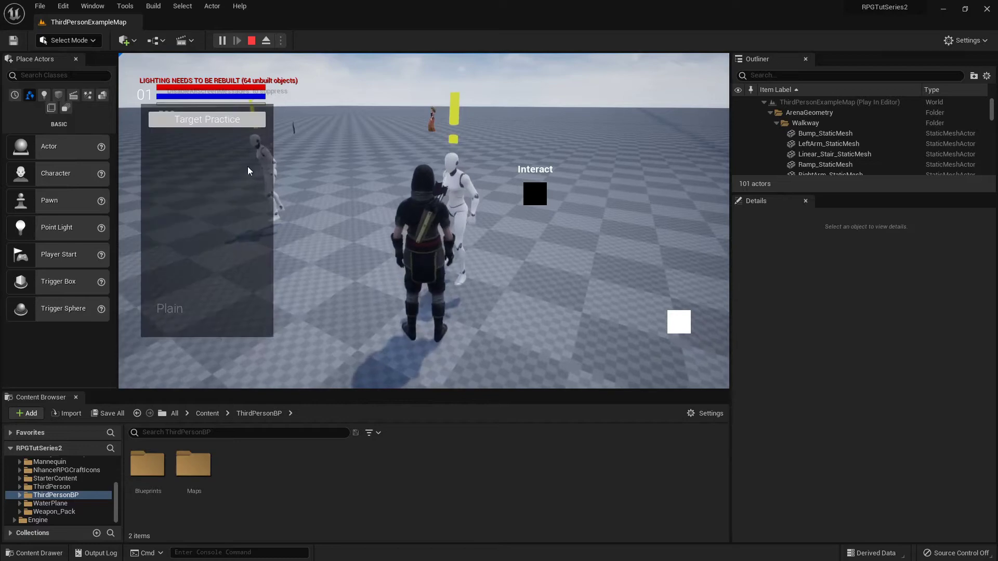
click(235, 120)
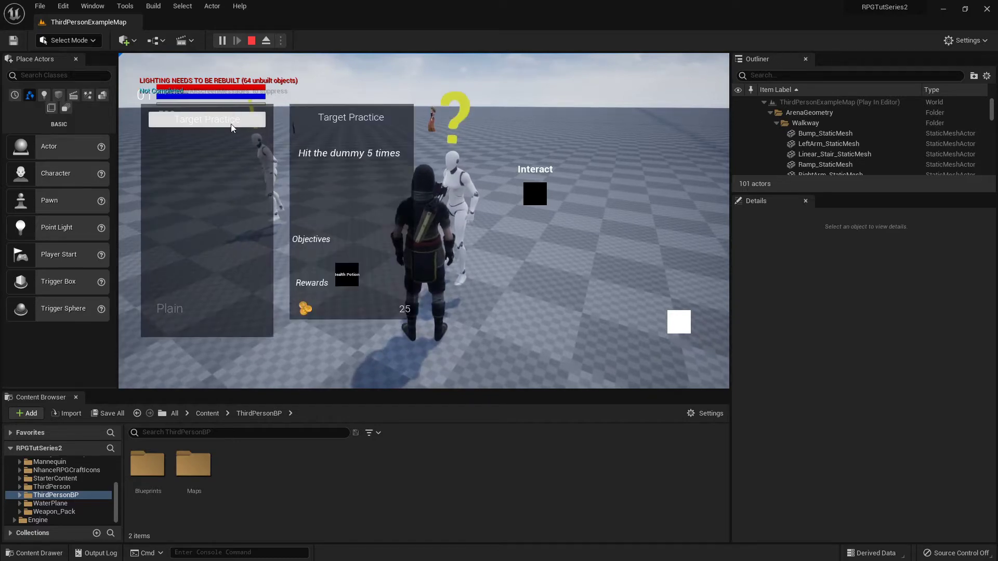
key(e)
Step: Choose the Alchemical Romance quest at the other quest giver, walk away and stop the play session
key(w)
key(e)
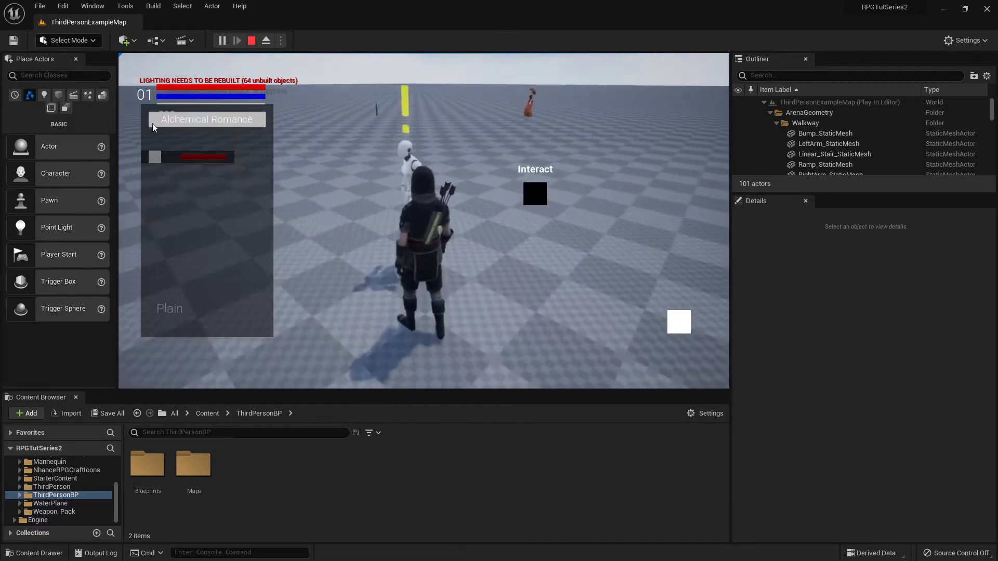
click(154, 128)
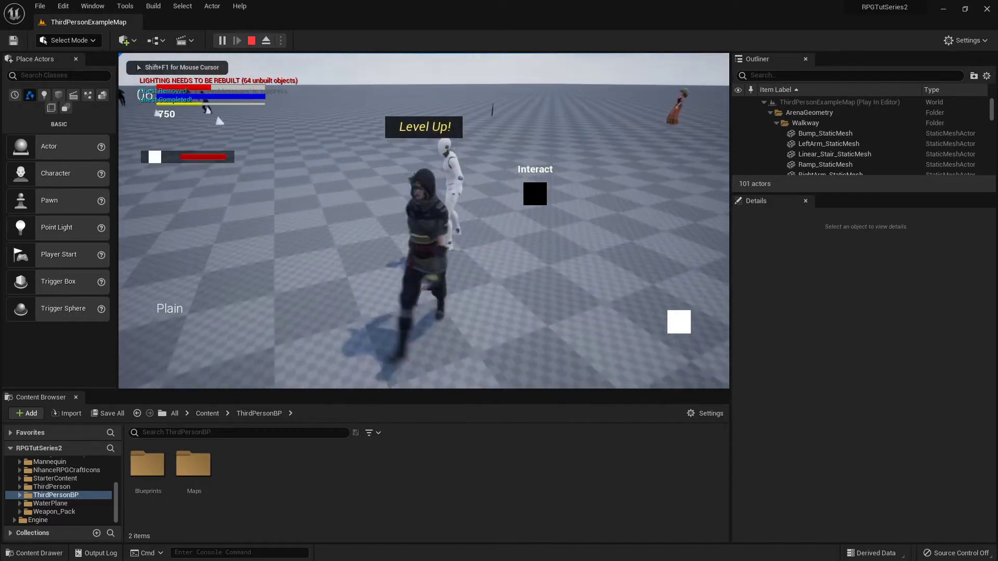
key(s)
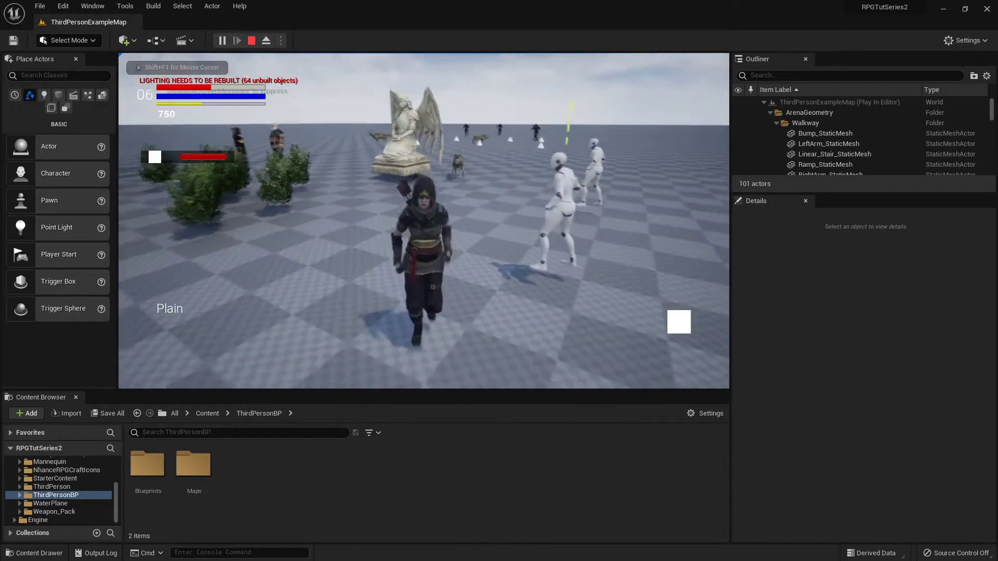
key(Escape)
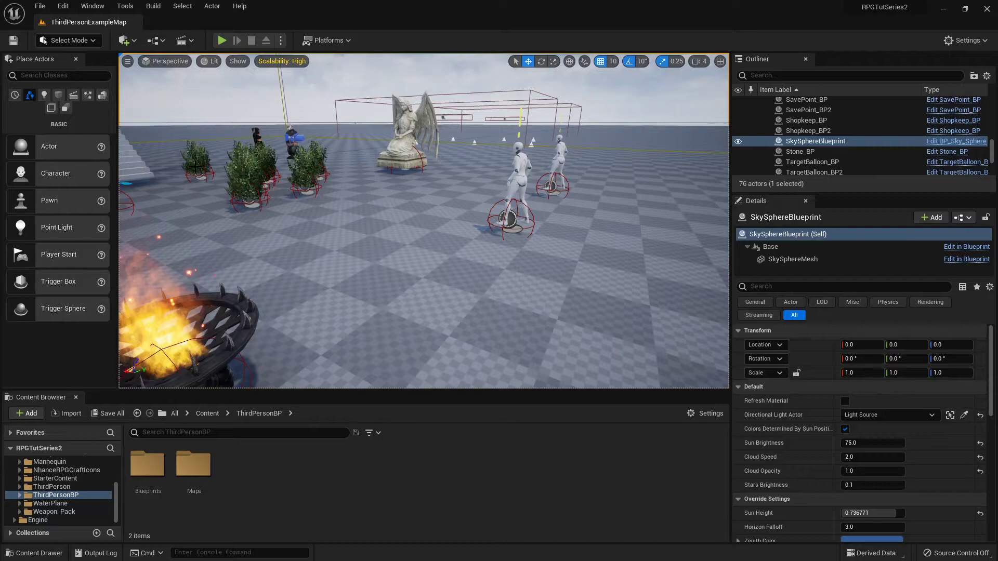
Step: Open the Quest_DT data table from the QuestSystem folder inside Blueprints > InteractionSystem
double_click(156, 475)
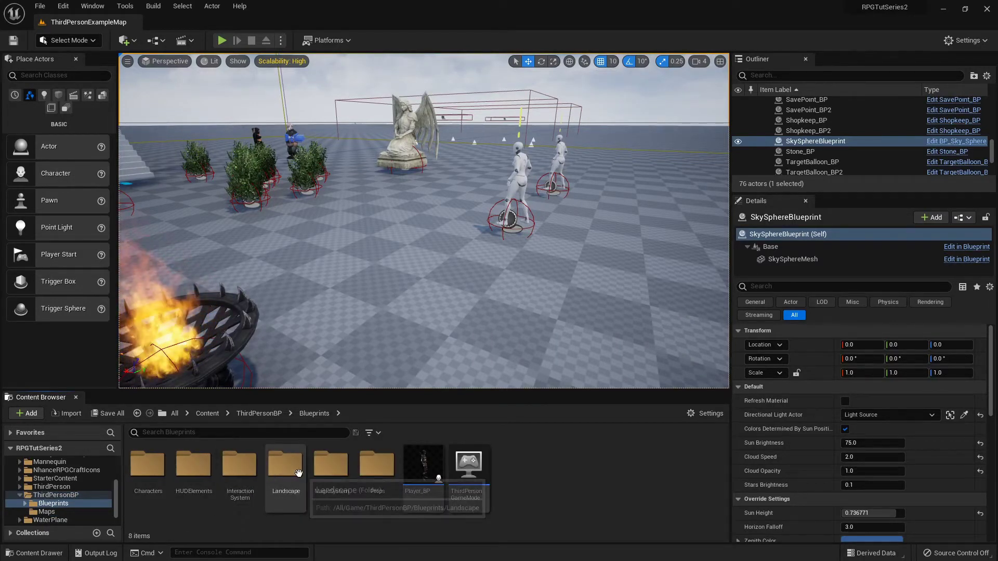
double_click(240, 465)
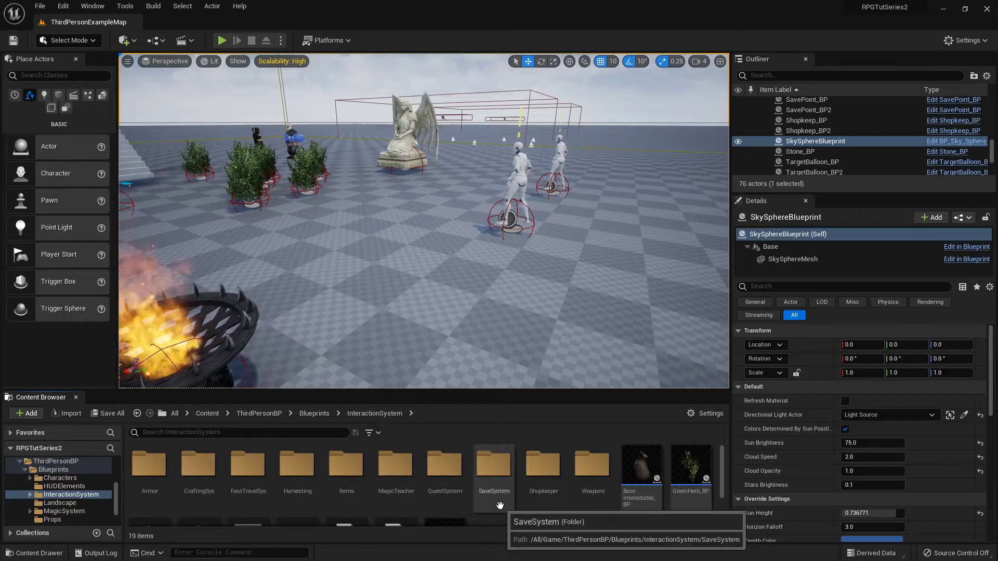
scroll(500, 507, down, 2)
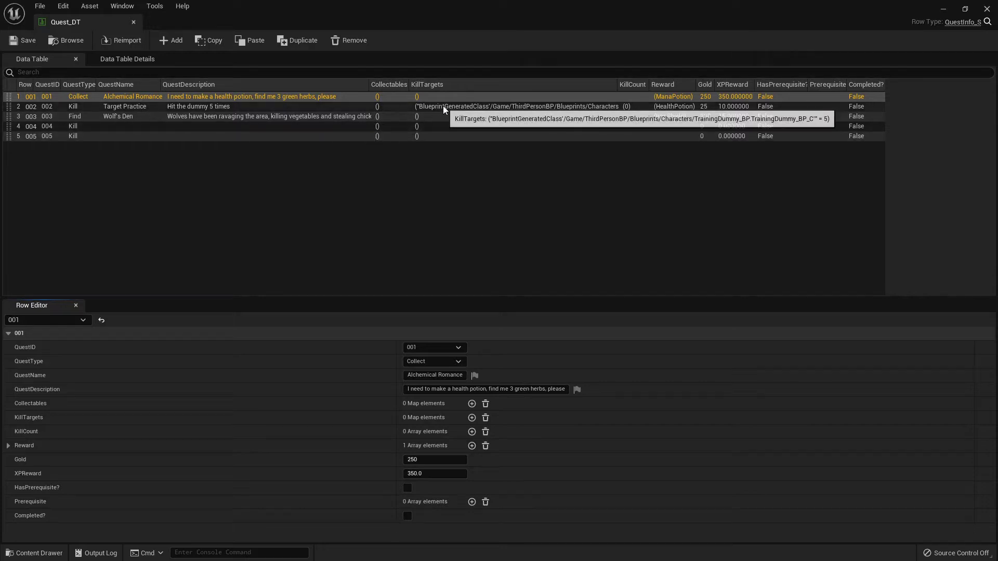
Step: Add a Collectables entry to the Alchemical Romance quest in row 001, using GreenHerb_BP with a quantity of 3
click(140, 108)
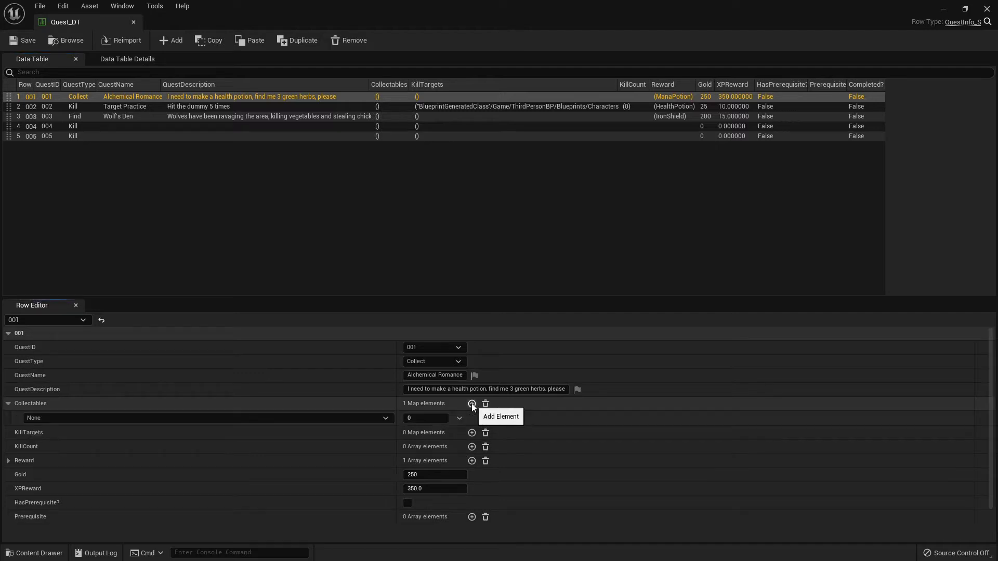
click(125, 419)
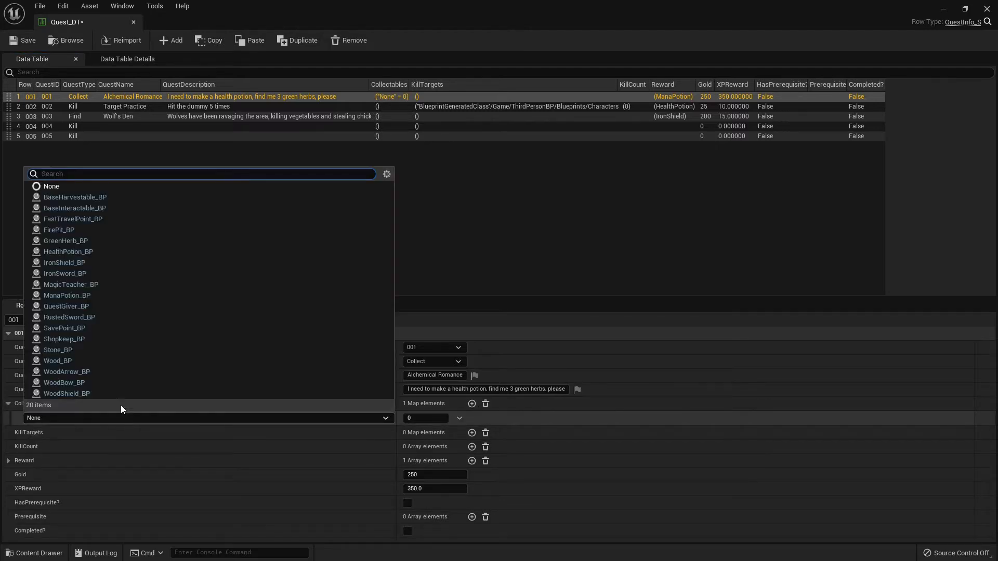
click(102, 241)
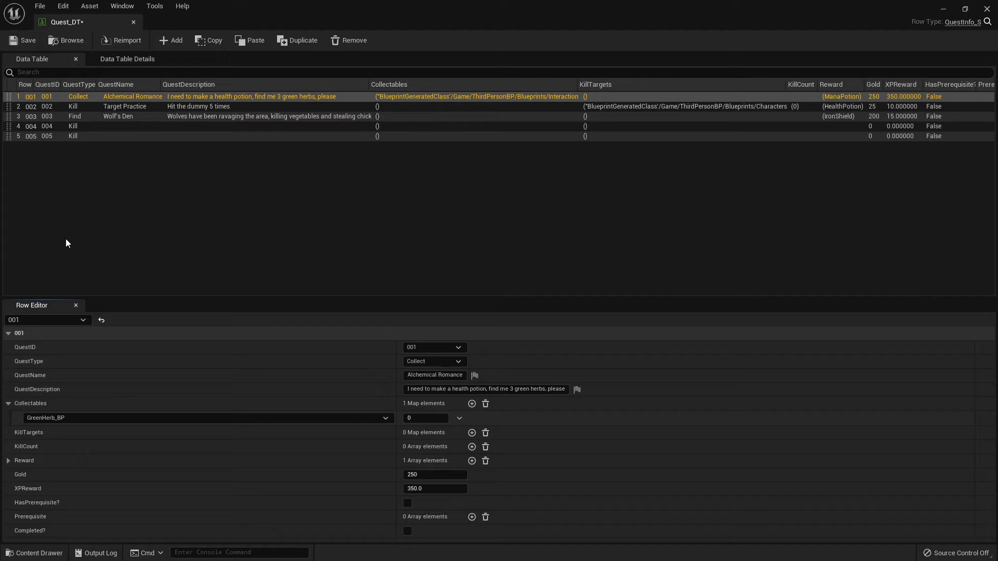
click(437, 414)
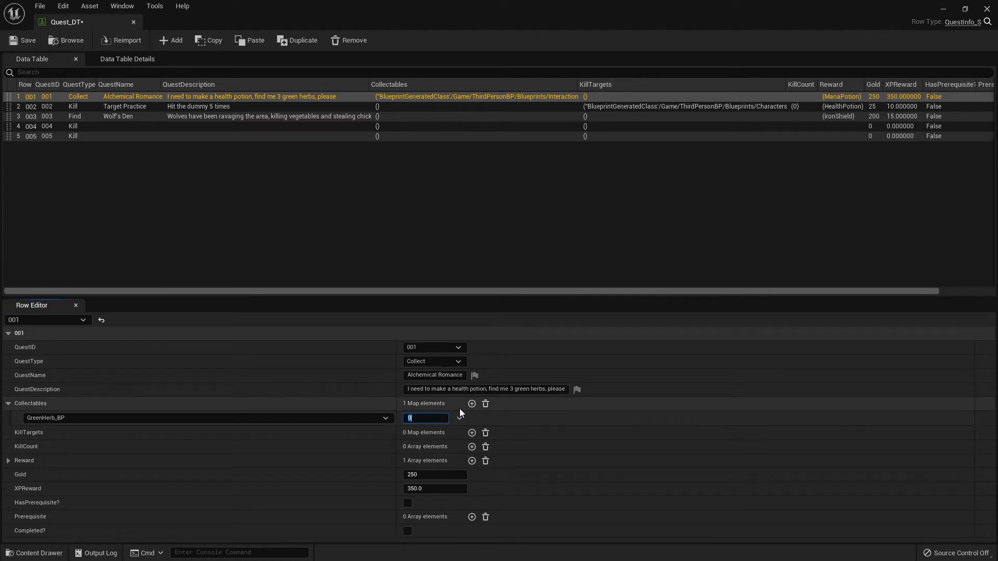
text(3)
key(Return)
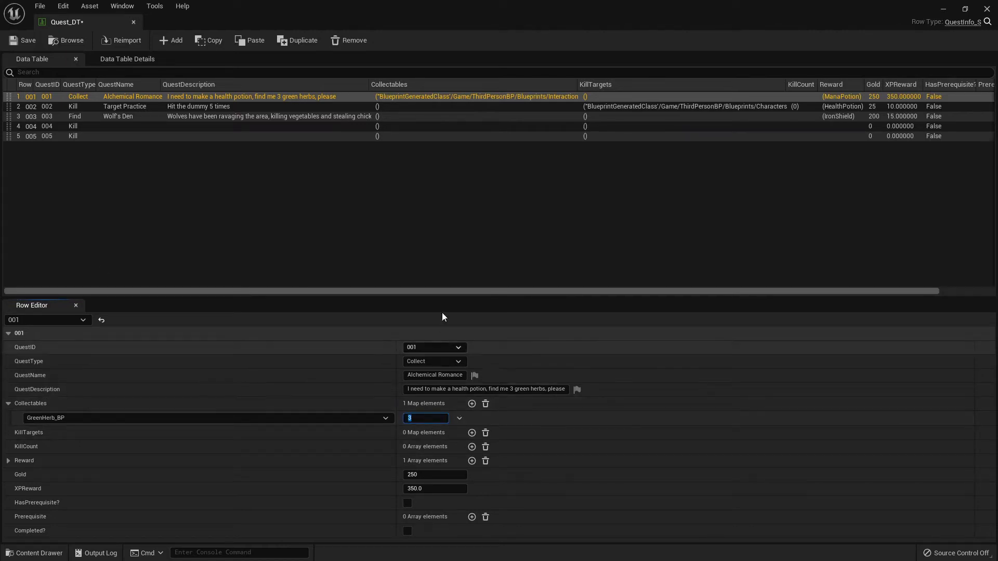
Step: Change the Target Practice quest's kill target to Wolf_BP with a count of 2 and save the data table
click(178, 106)
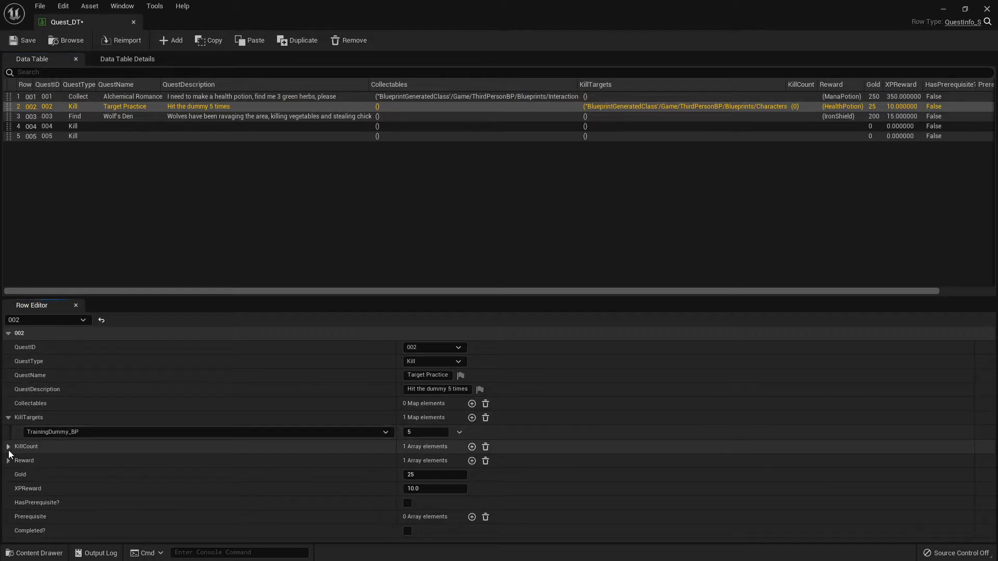
click(9, 447)
click(121, 433)
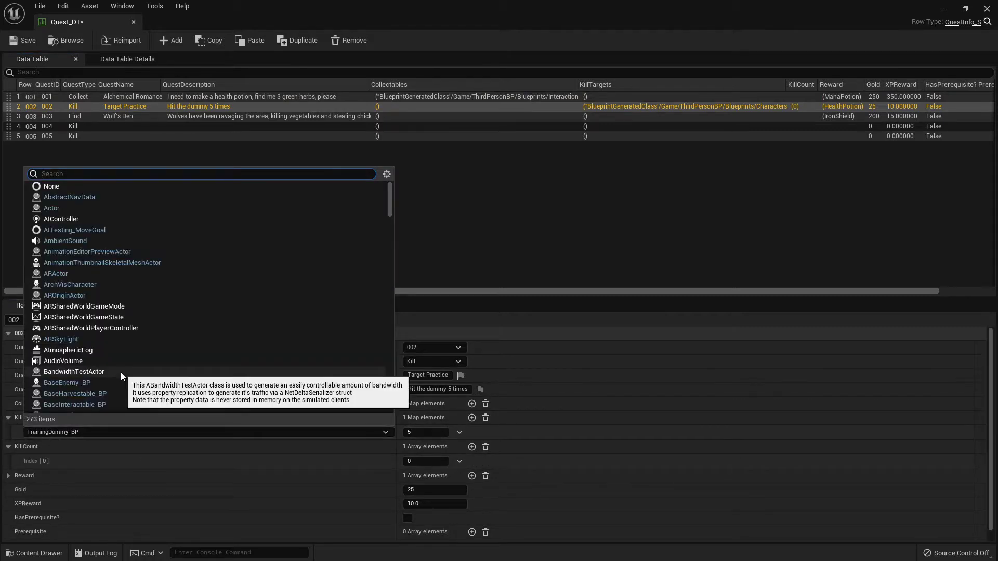
text(wolf)
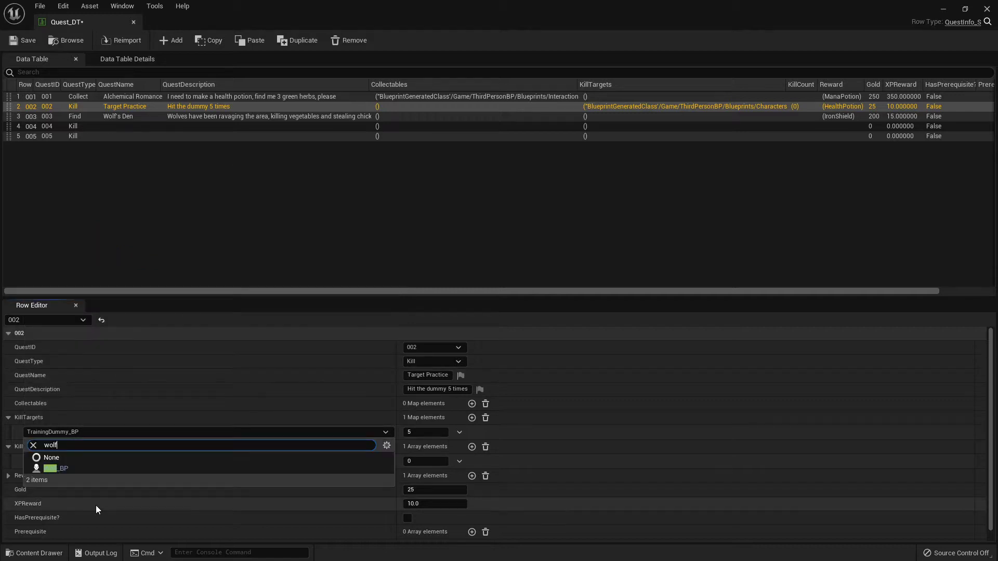
click(117, 469)
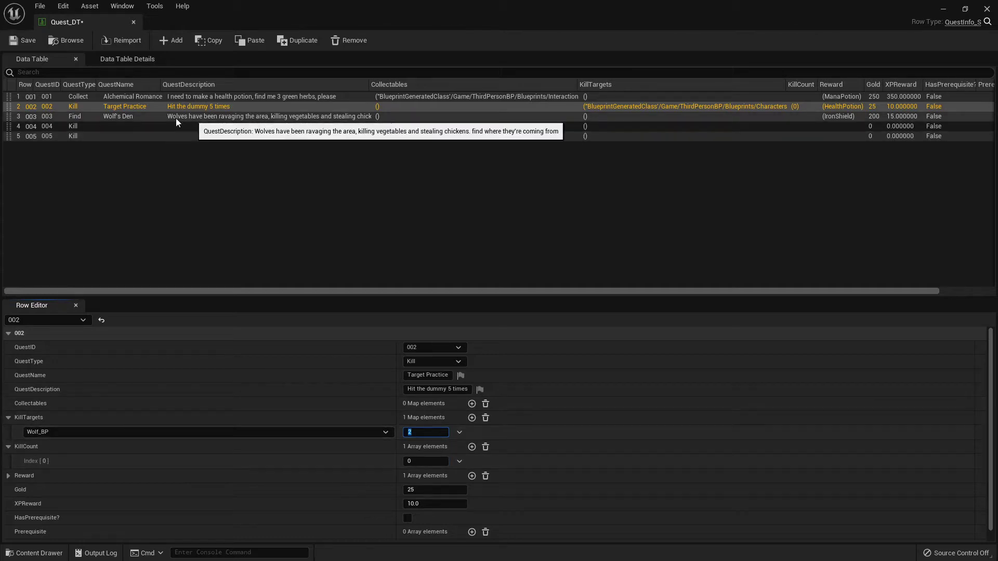
click(19, 42)
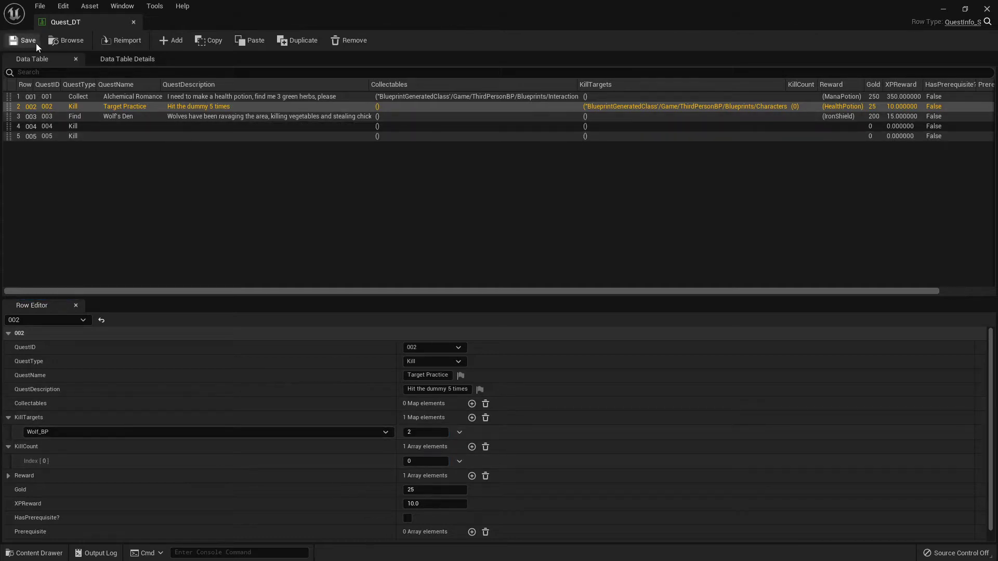
Step: Close the data table and inspect the Quest List entry of QuestGiver_BP2 in the level
click(134, 22)
click(521, 164)
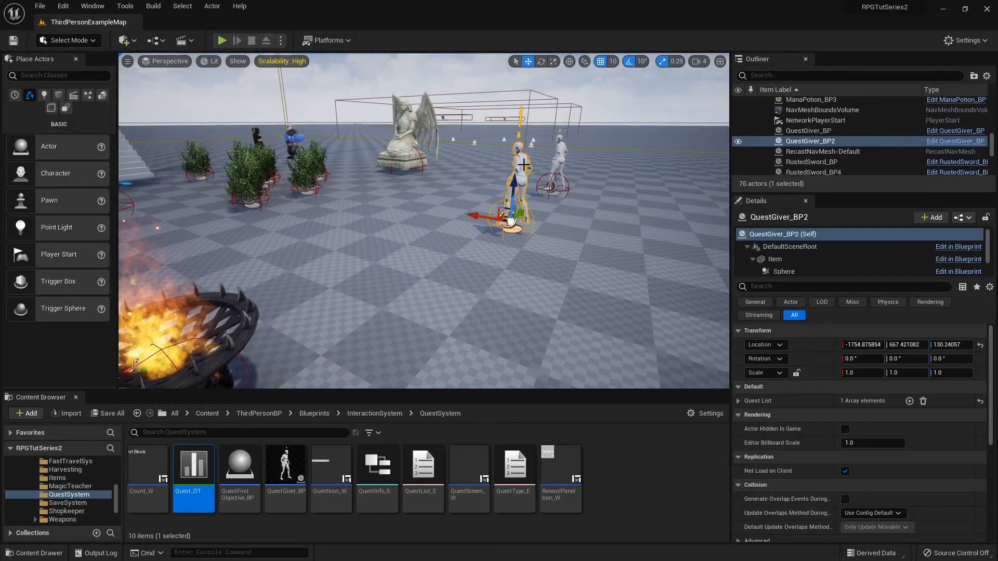
click(738, 400)
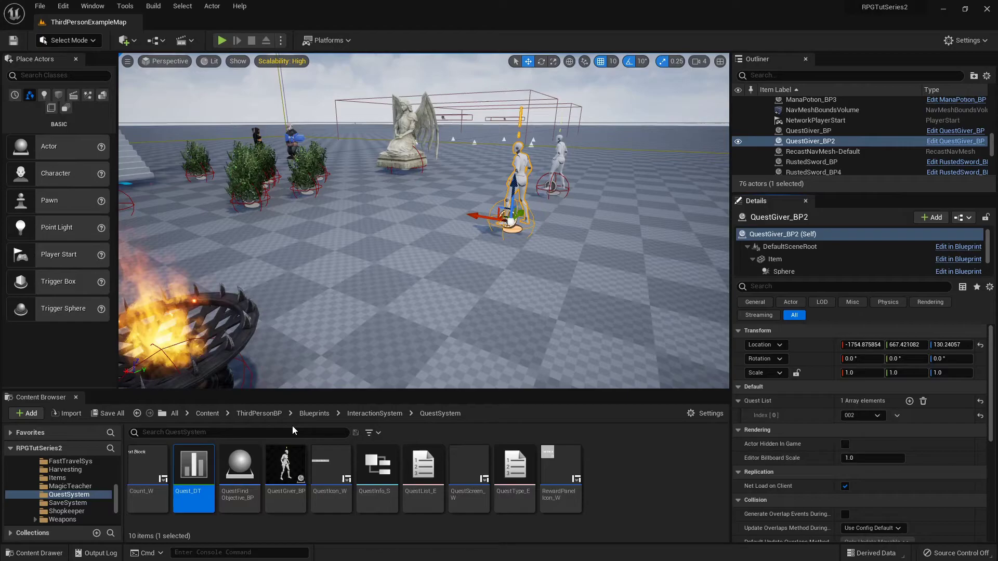
Step: Reopen Quest_DT, dock it beside the ThirdPersonExampleMap level, and return to the level
double_click(206, 465)
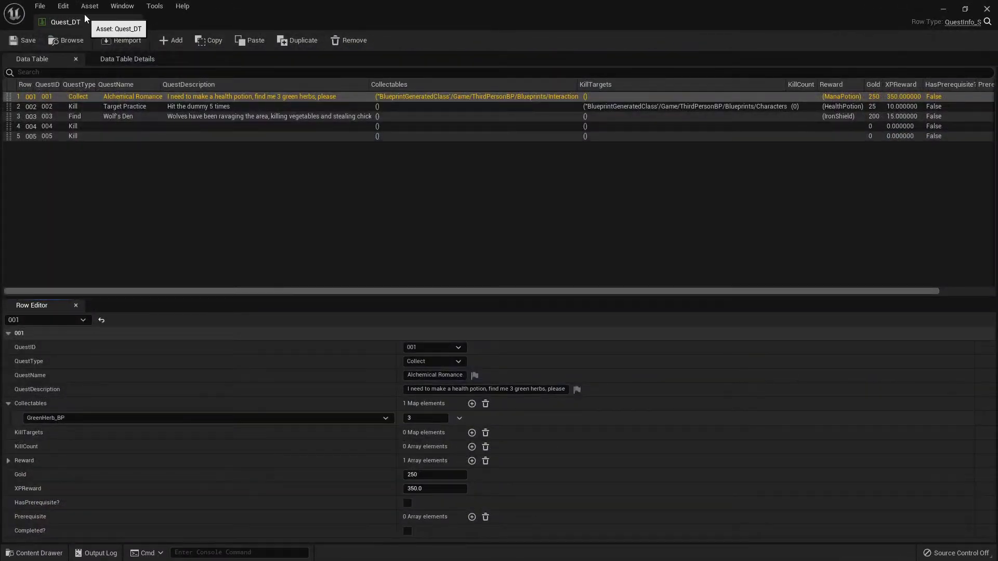
drag(84, 14, 230, 21)
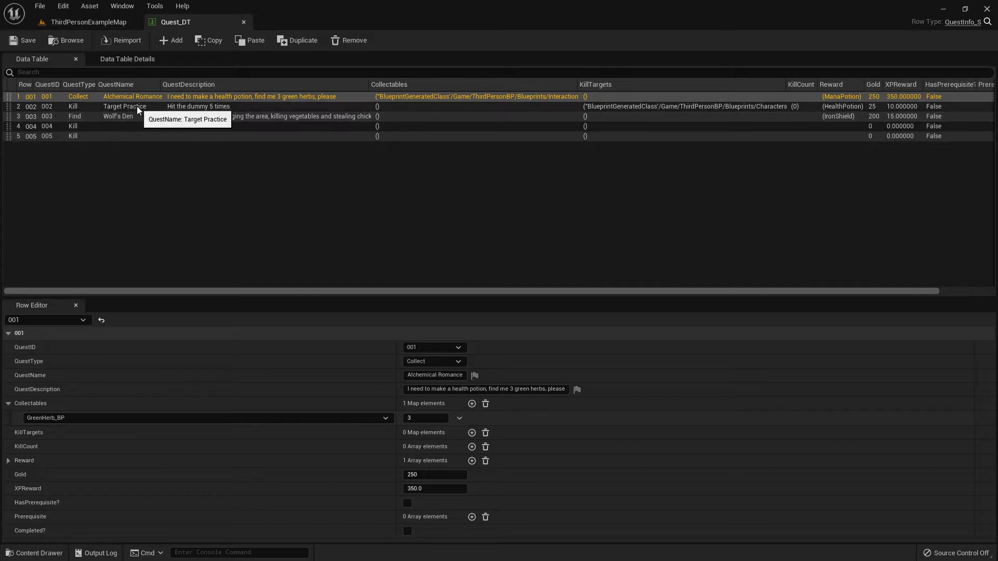
click(106, 21)
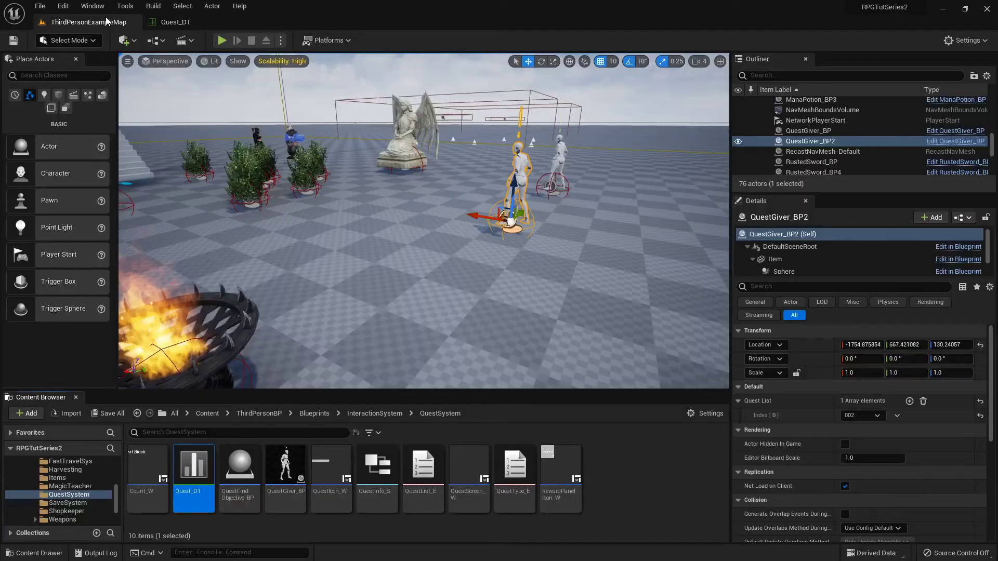
Step: Check the Quest List of each quest giver, and move both quest givers together along the X axis
click(558, 152)
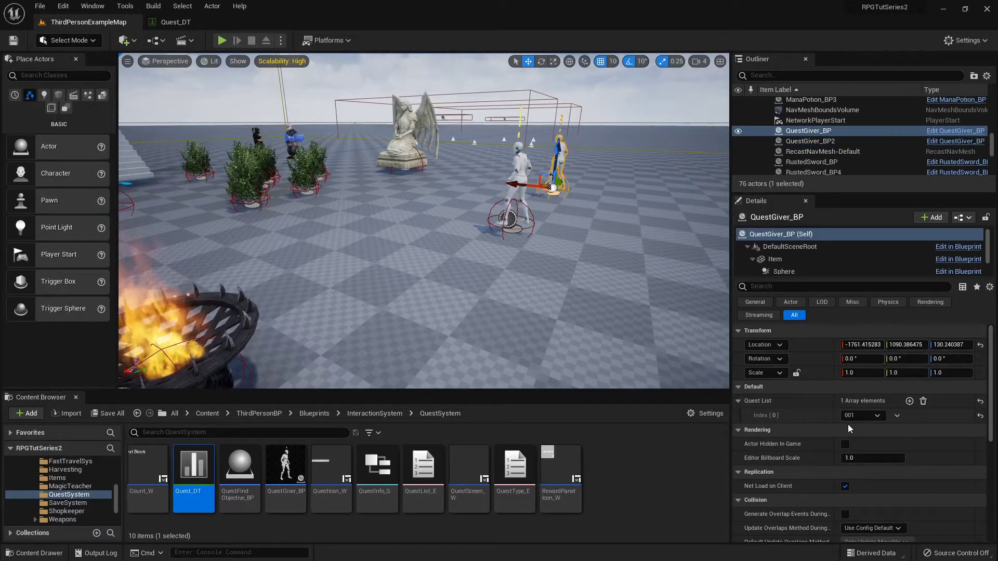
click(518, 160)
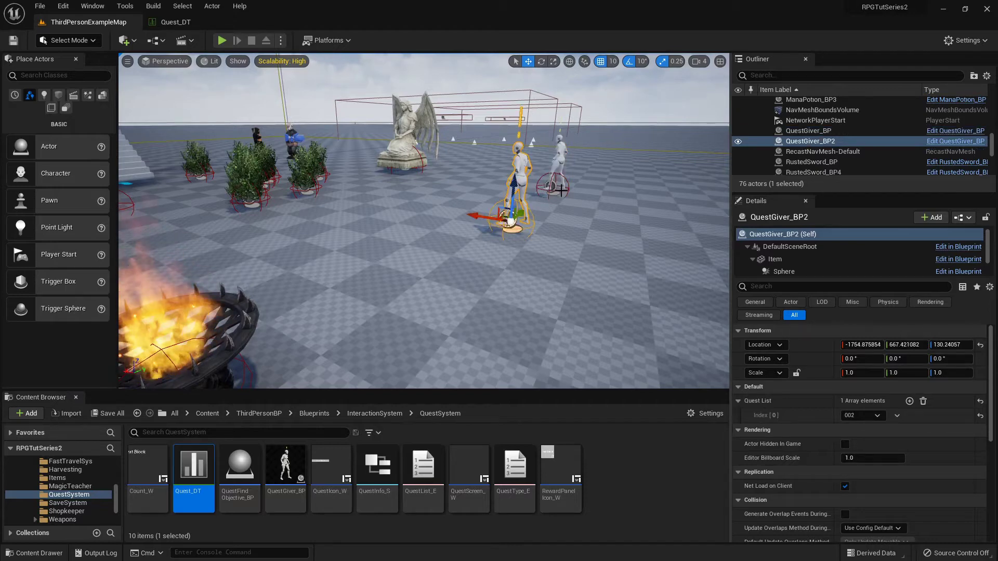
ctrl+click(556, 156)
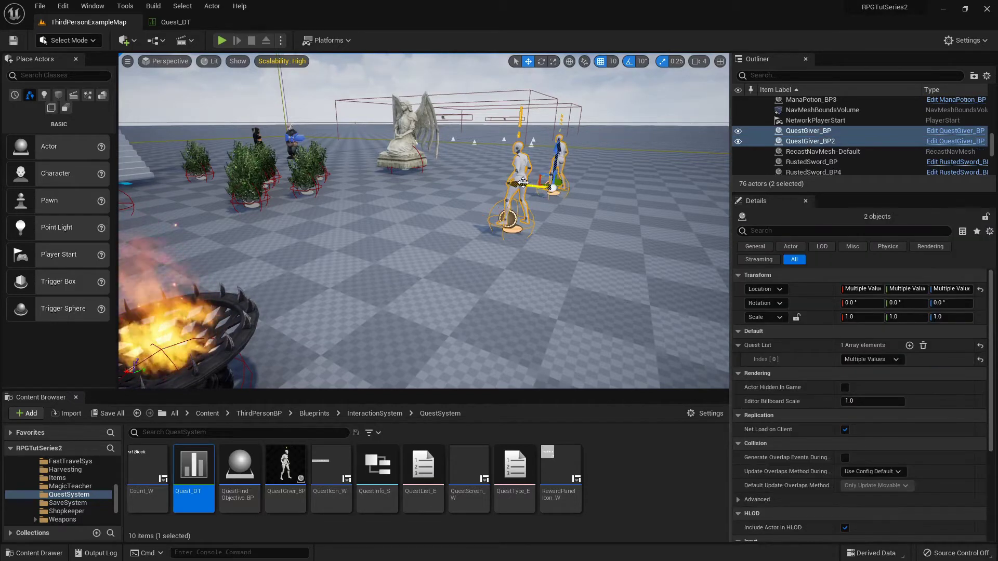
shift+drag(523, 182, 543, 190)
Step: Play the level full screen and run to the first quest giver to open its quest list
click(221, 40)
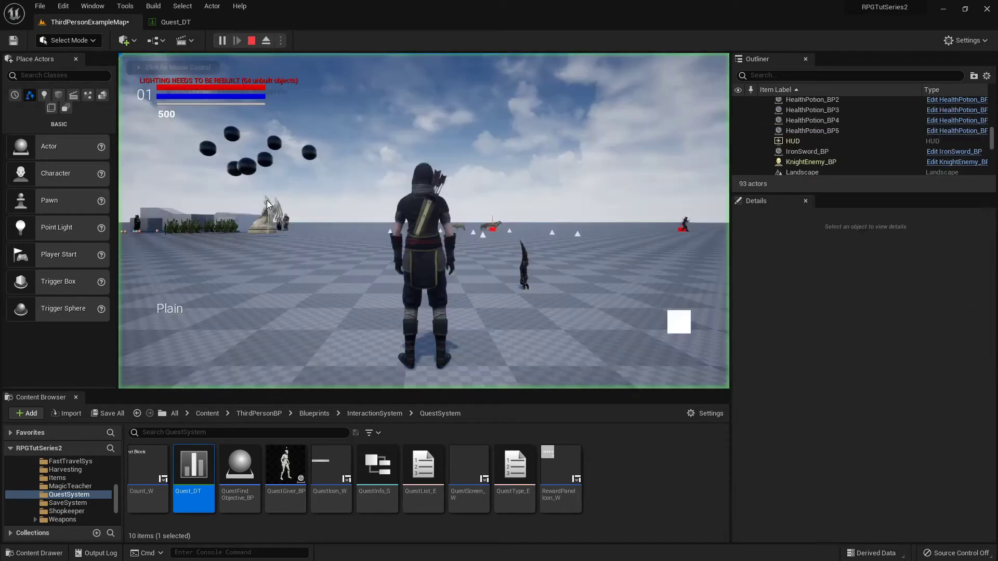
key(F11)
key(w)
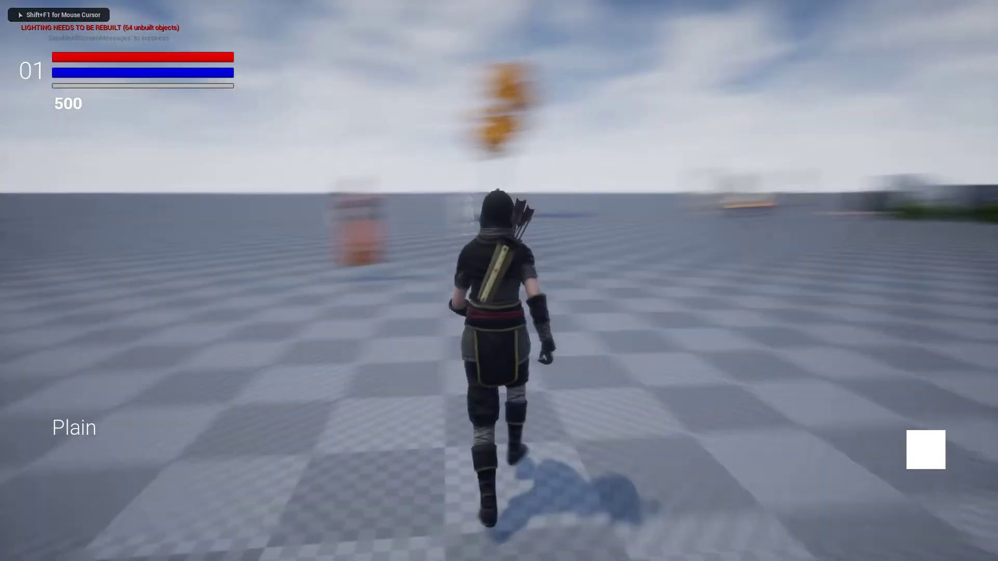
key(d)
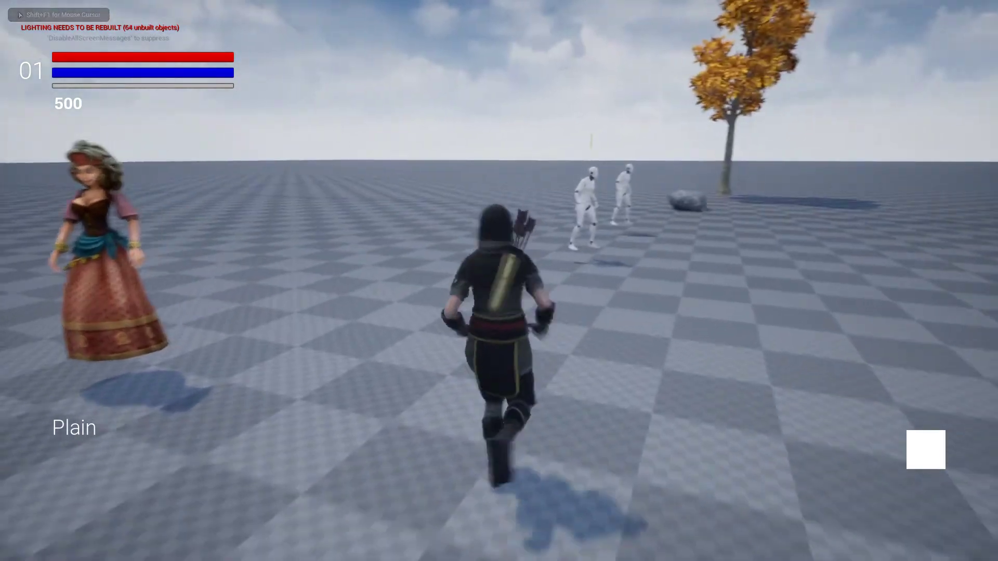
key(e)
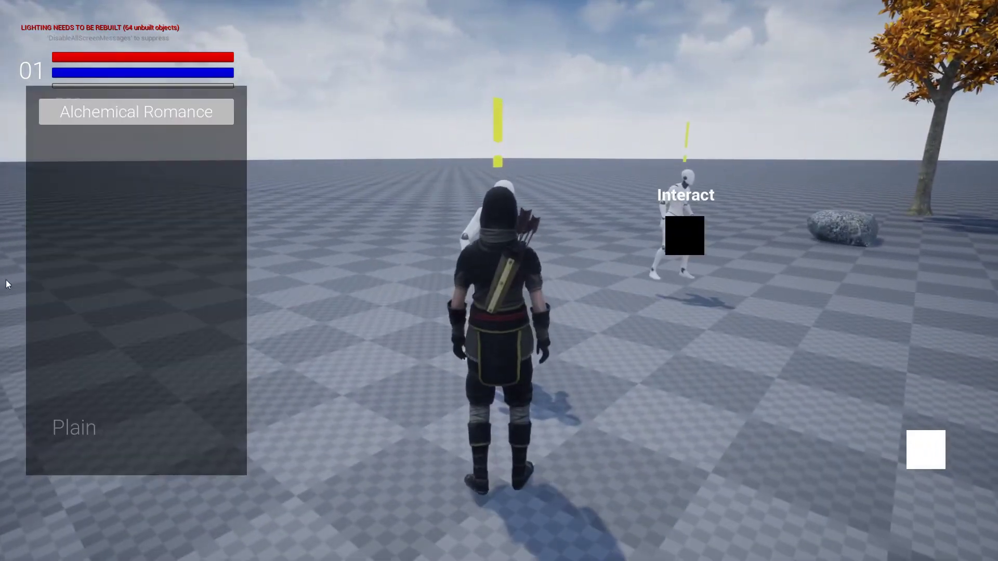
Step: Accept the Alchemical Romance quest, reopen its details to check the objectives and rewards, and close the quest list
click(178, 129)
key(e)
key(e)
click(149, 114)
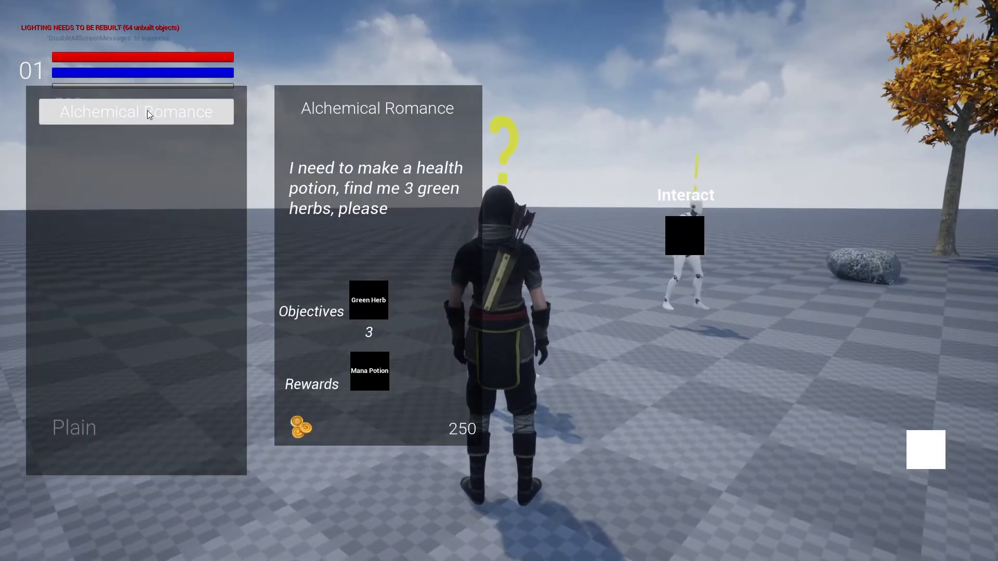
key(e)
Step: Run to the second quest giver, accept Target Practice, recheck its completion several times and leave the conversation
key(d)
key(w)
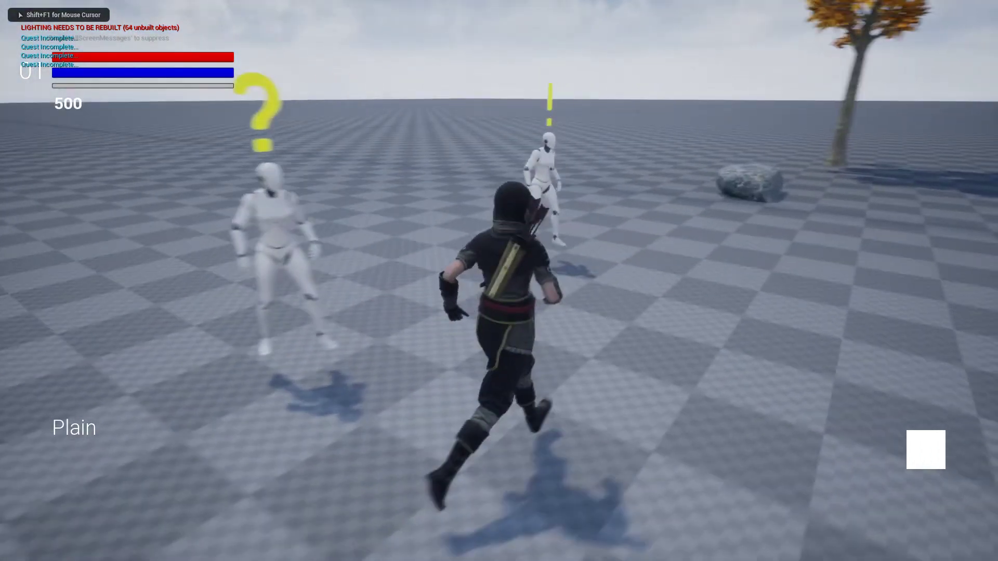
key(e)
click(78, 116)
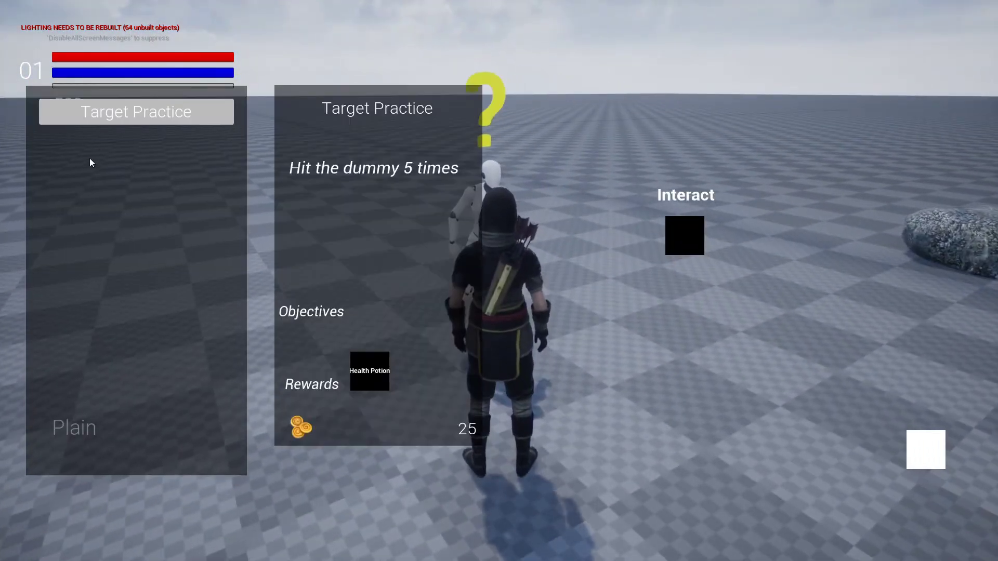
click(111, 106)
click(110, 109)
click(111, 110)
key(e)
key(a)
key(w)
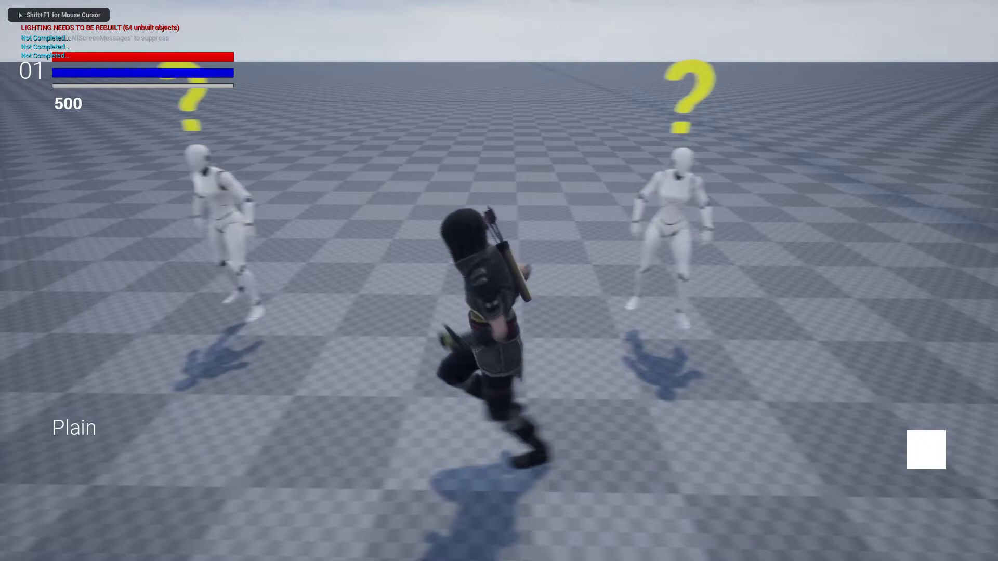
Step: Recheck the completion of Alchemical Romance at one quest giver and of Target Practice at the other
key(e)
click(107, 118)
click(106, 110)
key(e)
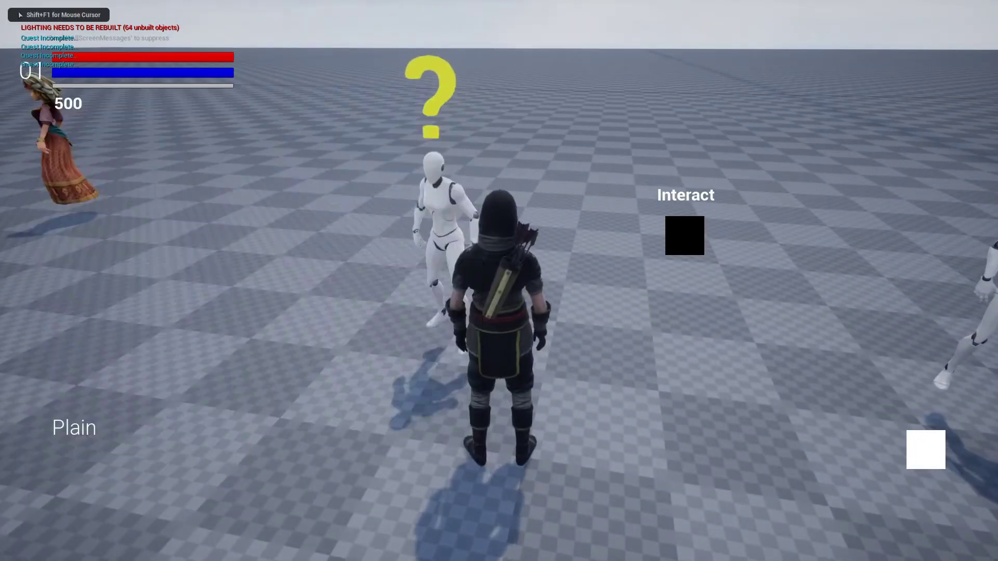
key(w)
key(e)
click(174, 108)
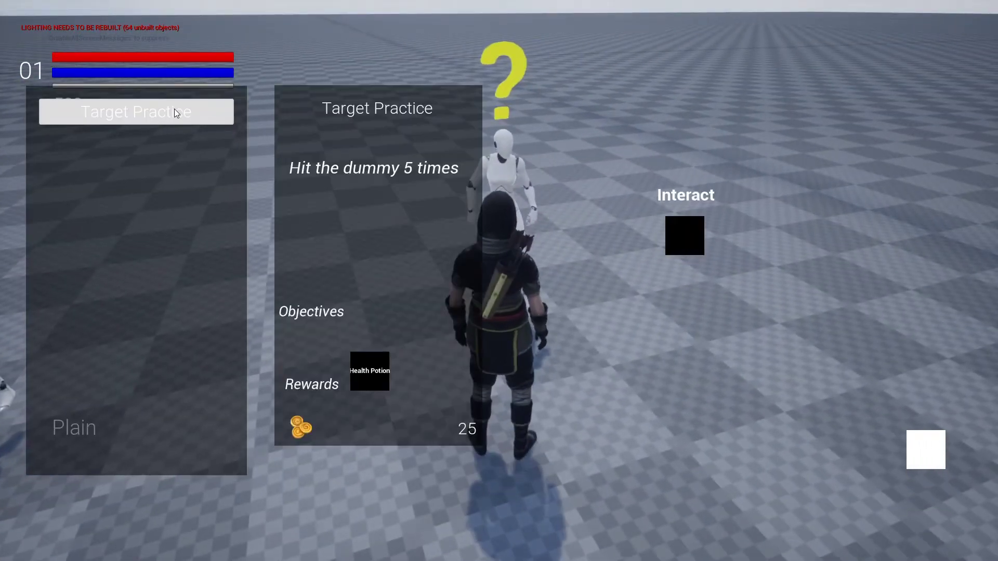
click(174, 108)
Step: Restart the play session, run to the Target Practice quest giver, accept the quest and recheck its completion
key(Escape)
key(alt+p)
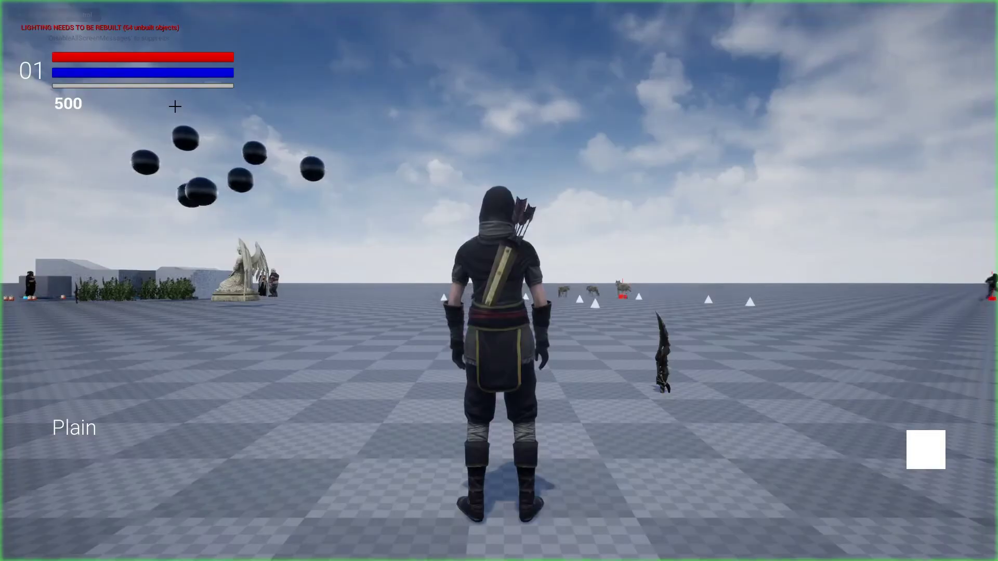
click(175, 106)
key(w)
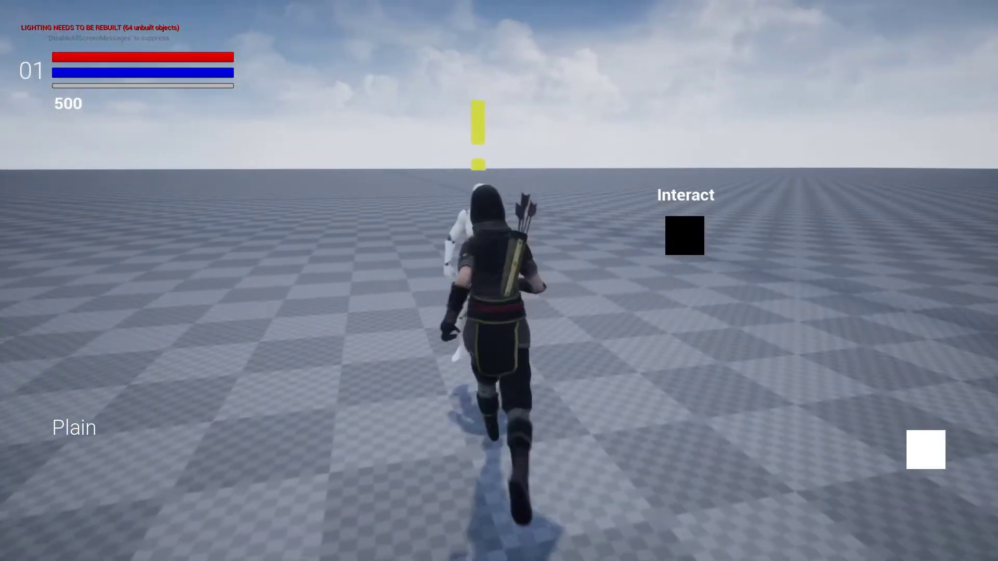
key(e)
click(94, 124)
click(96, 115)
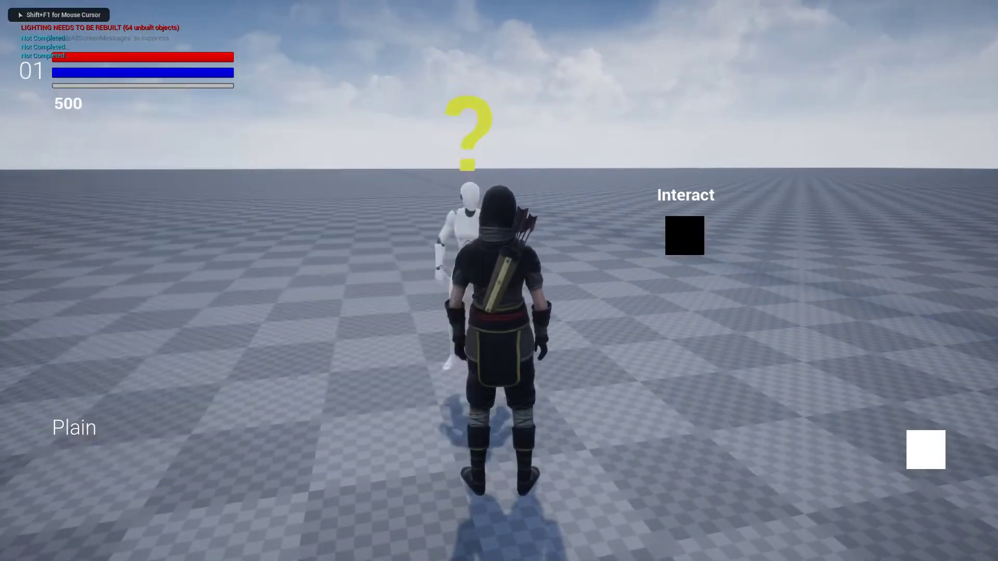
Step: Accept Alchemical Romance from the neighbouring quest giver, check its completion, and check Target Practice again at the other giver
key(a)
key(e)
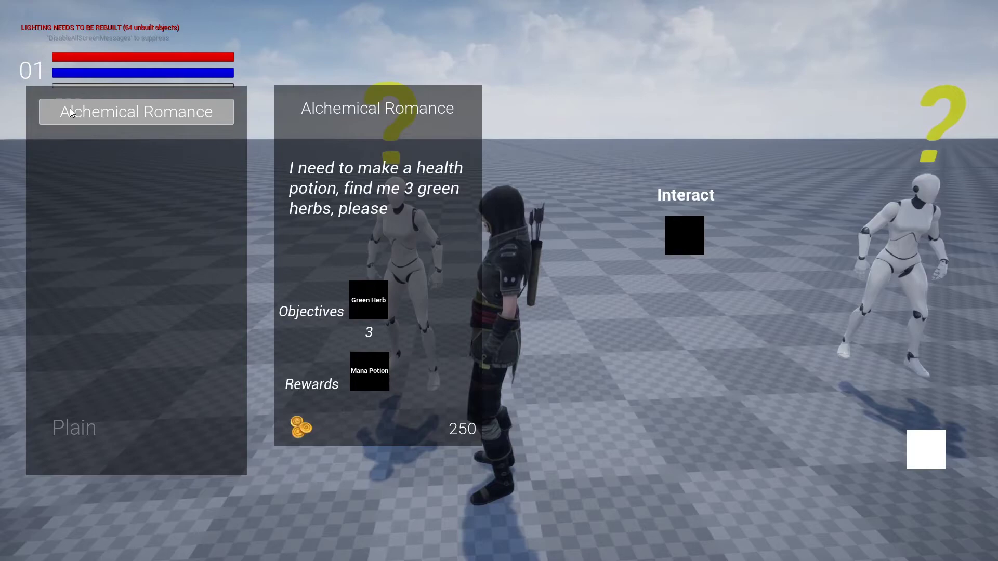
click(73, 112)
key(d)
key(e)
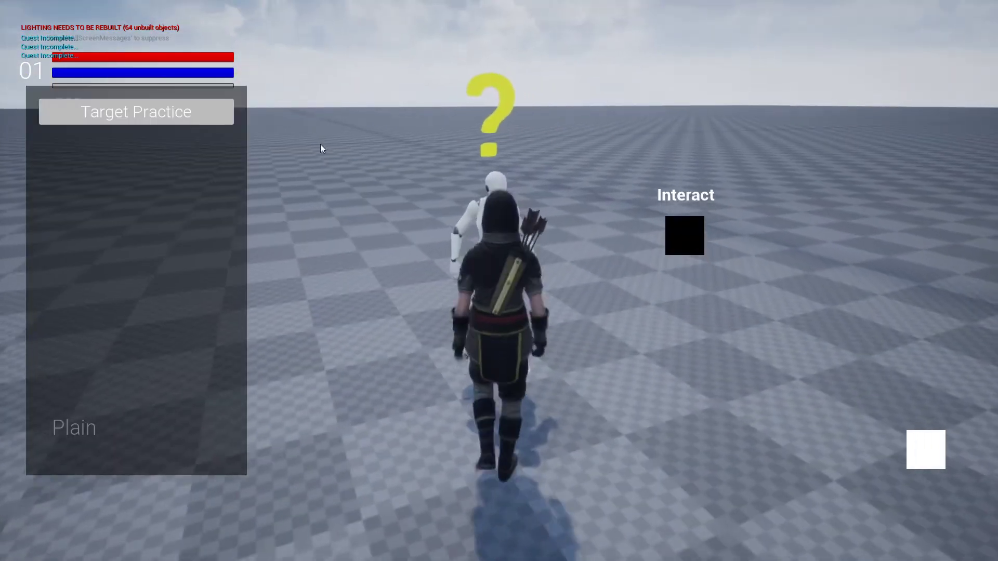
click(124, 118)
Step: Leave the quest givers and check the inventory for the items carried
key(w)
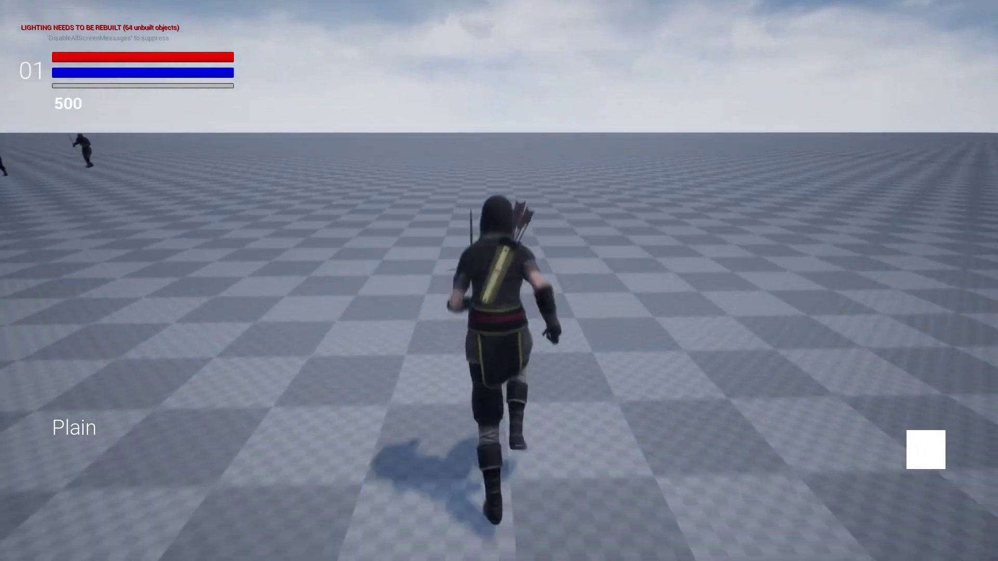
key(i)
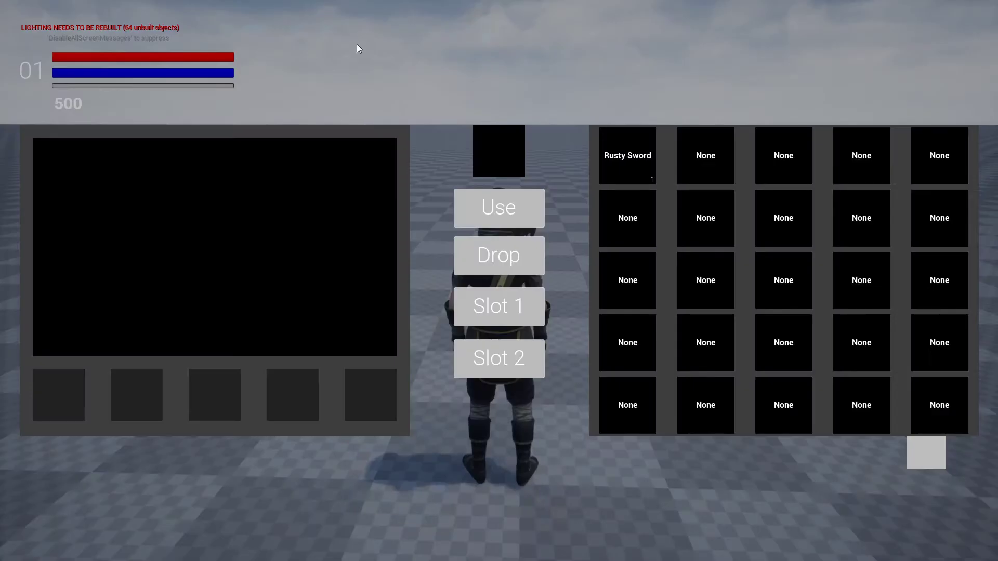
key(i)
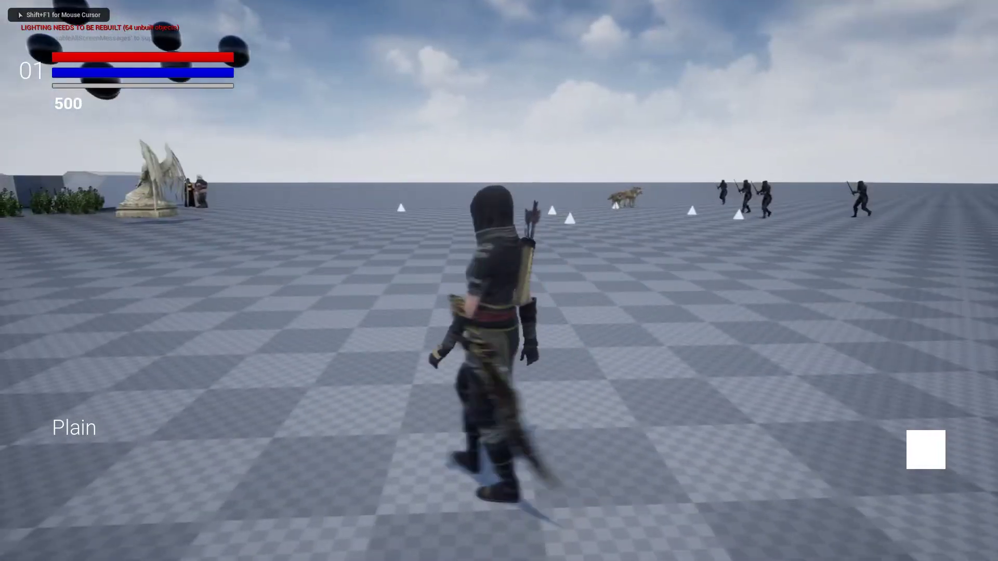
Step: Run across the plain with the sword to the group of wolves and armed enemies and draw them into combat
key(w)
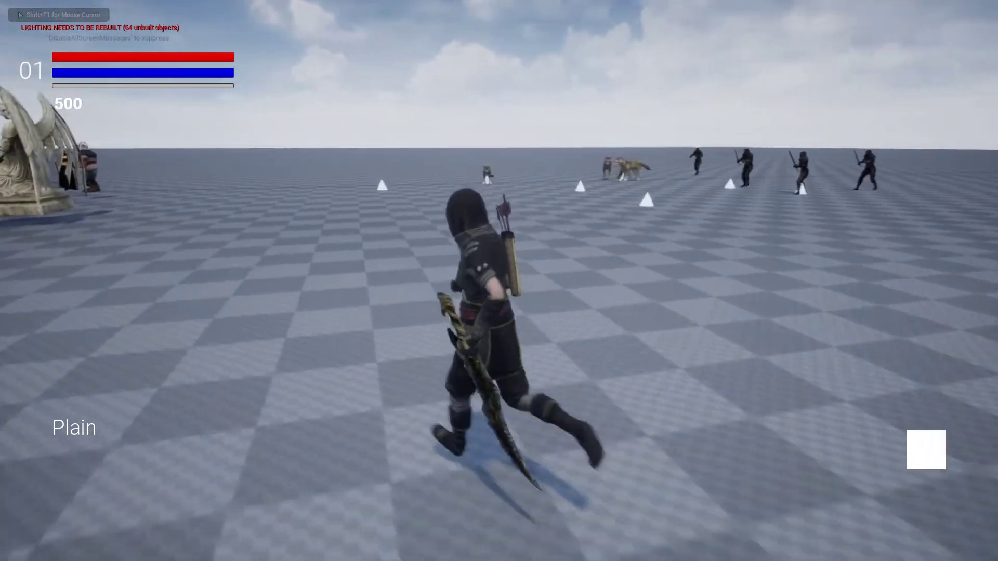
key(w)
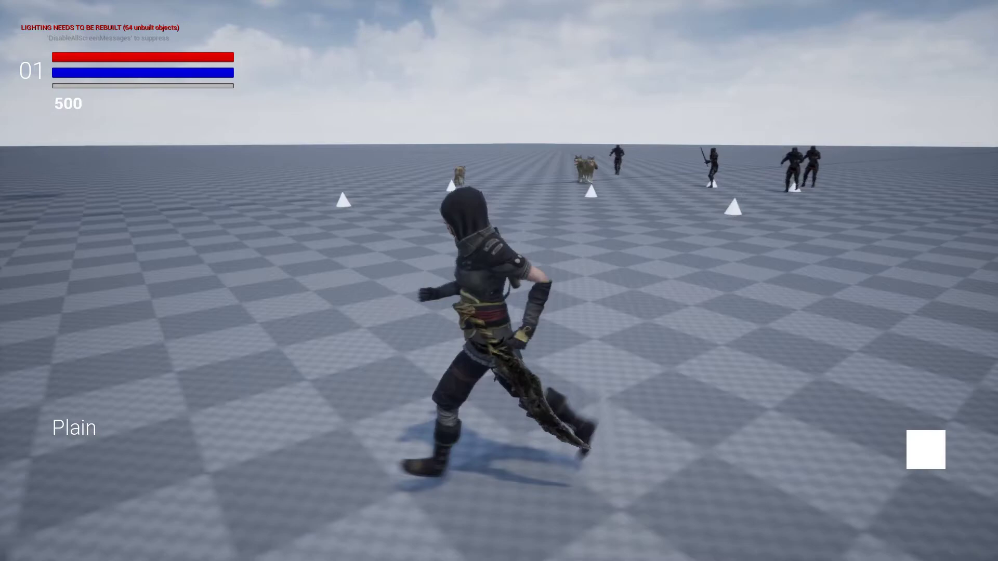
key(w)
key(a)
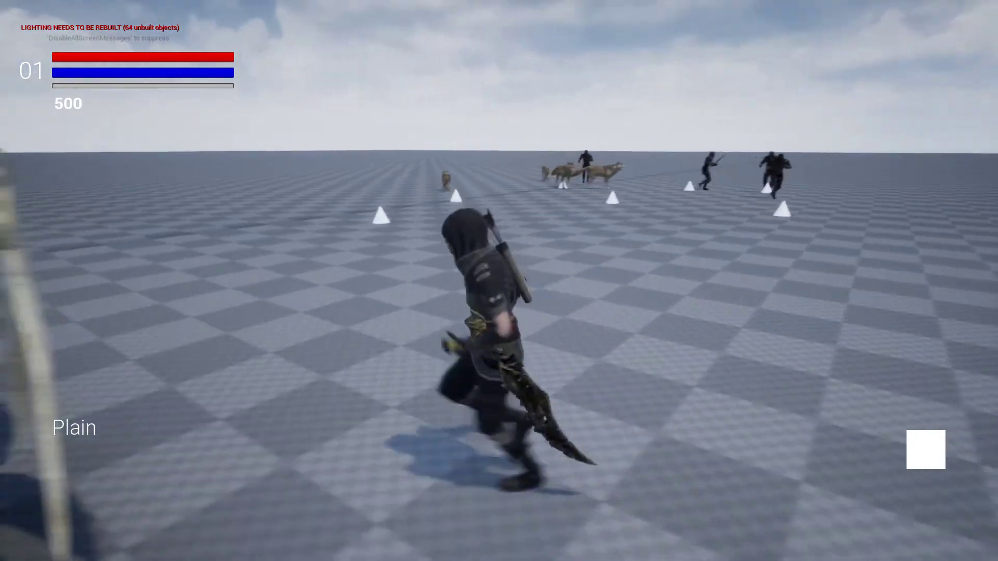
key(w)
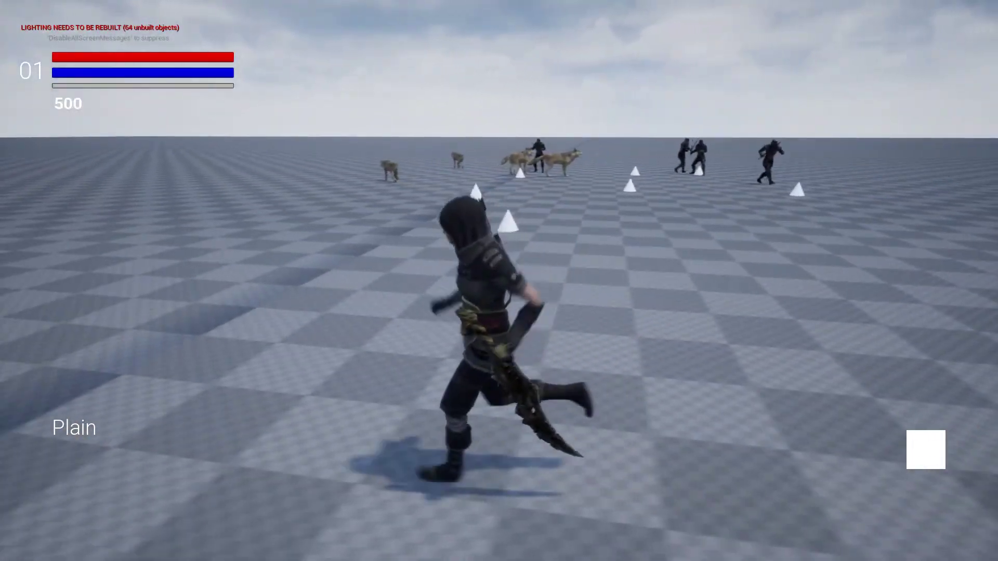
key(w)
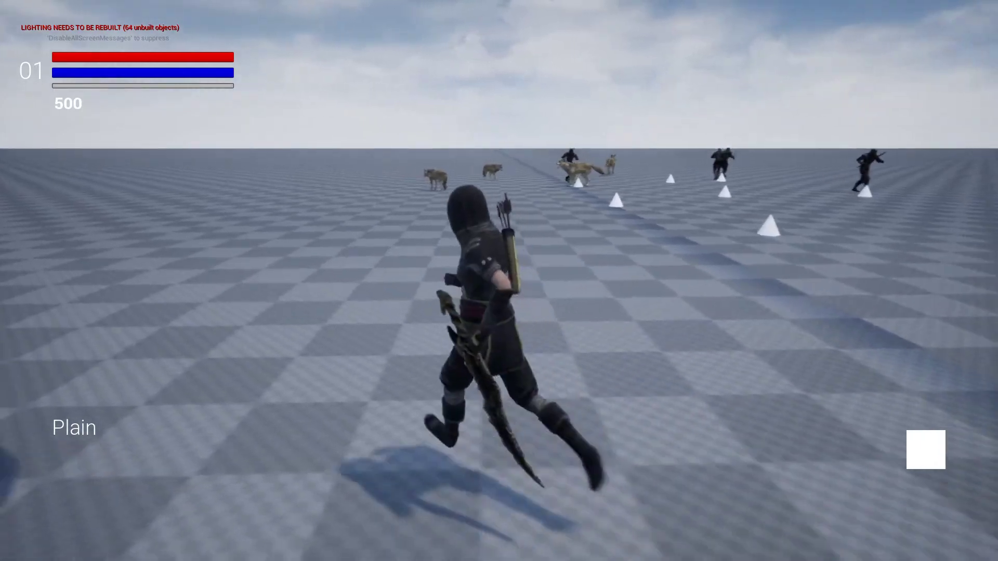
key(w)
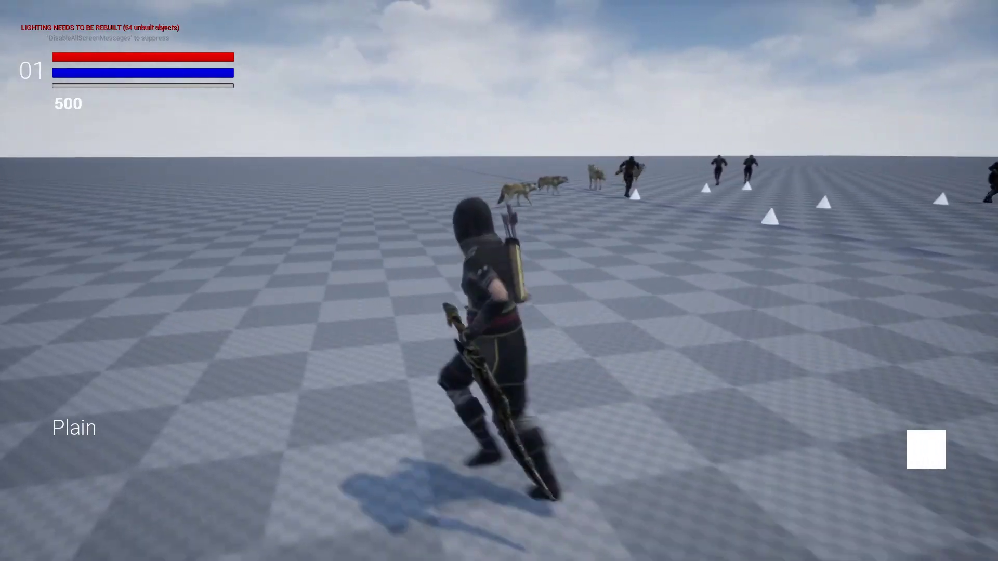
key(d)
key(w)
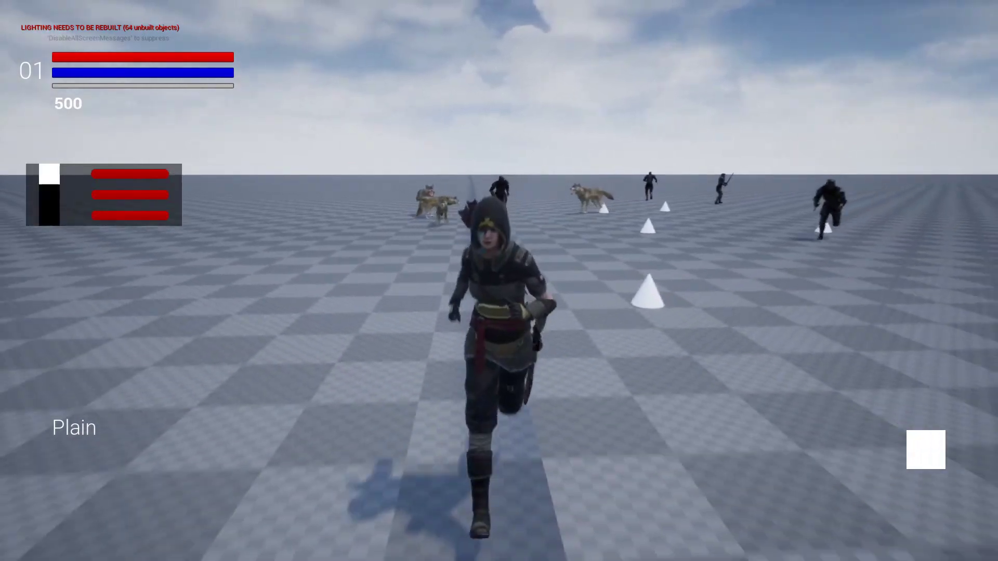
Step: Fight the approaching armed enemies and wolves with sword attacks and the fire ability to meet the kill objective
key(w)
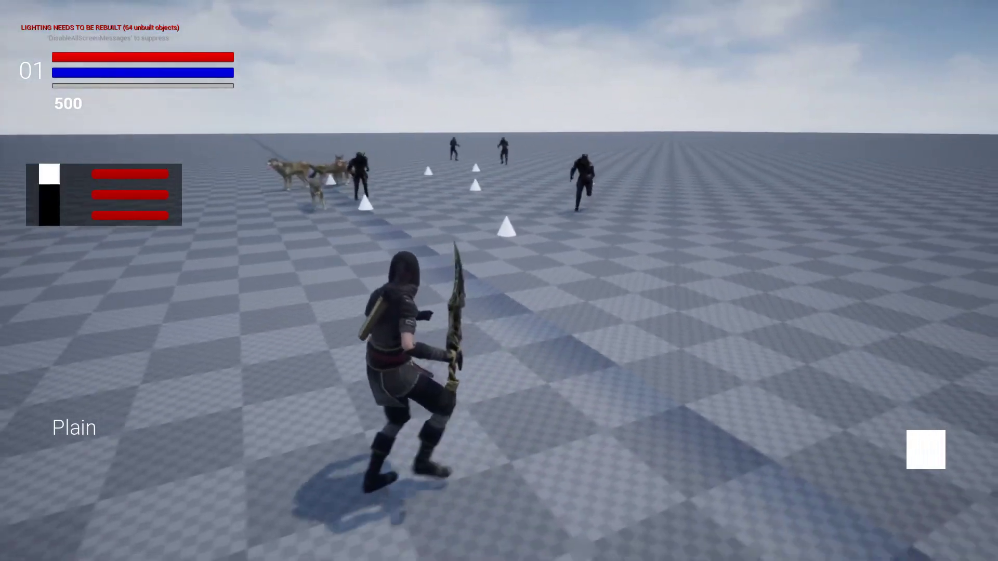
key(a)
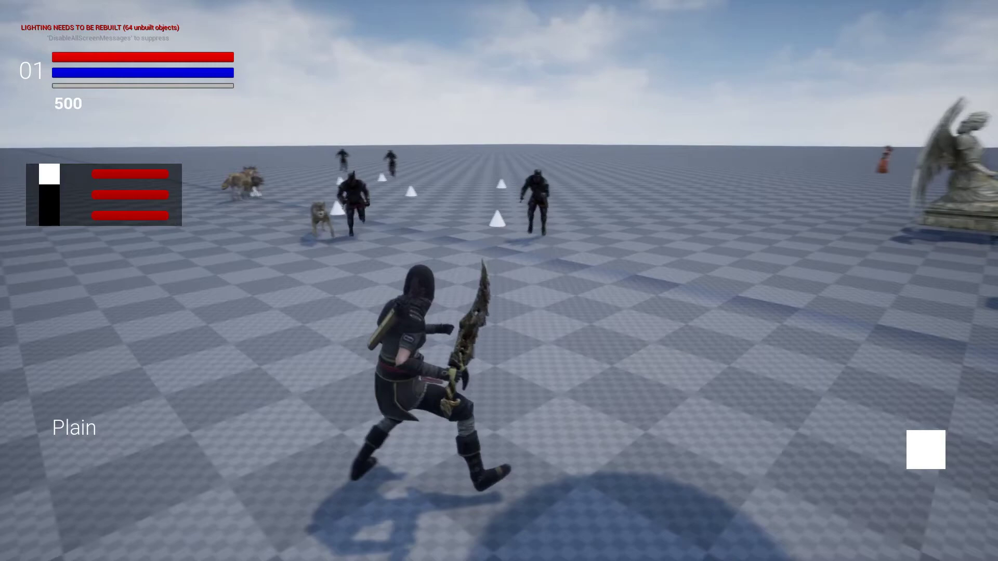
key(w)
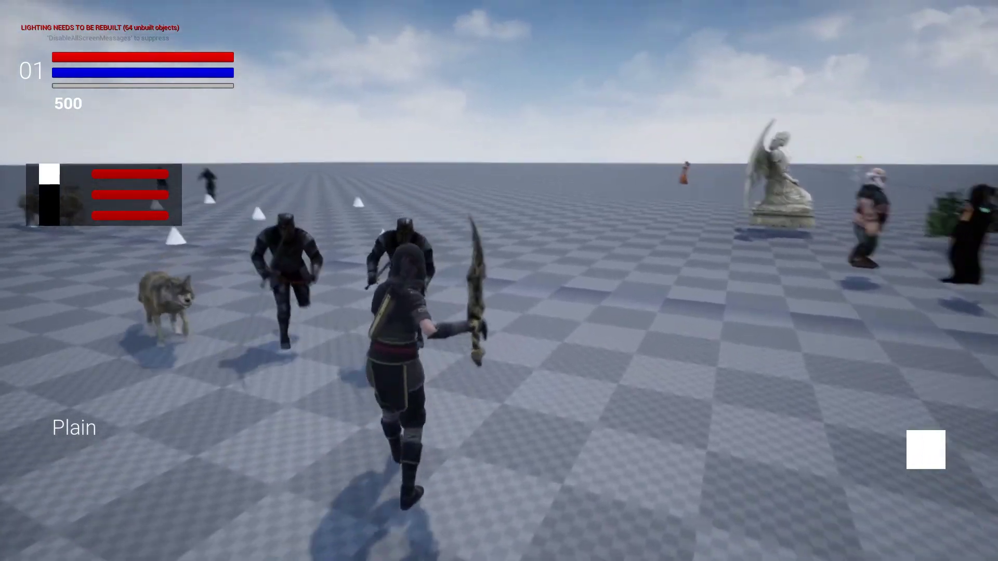
key(1)
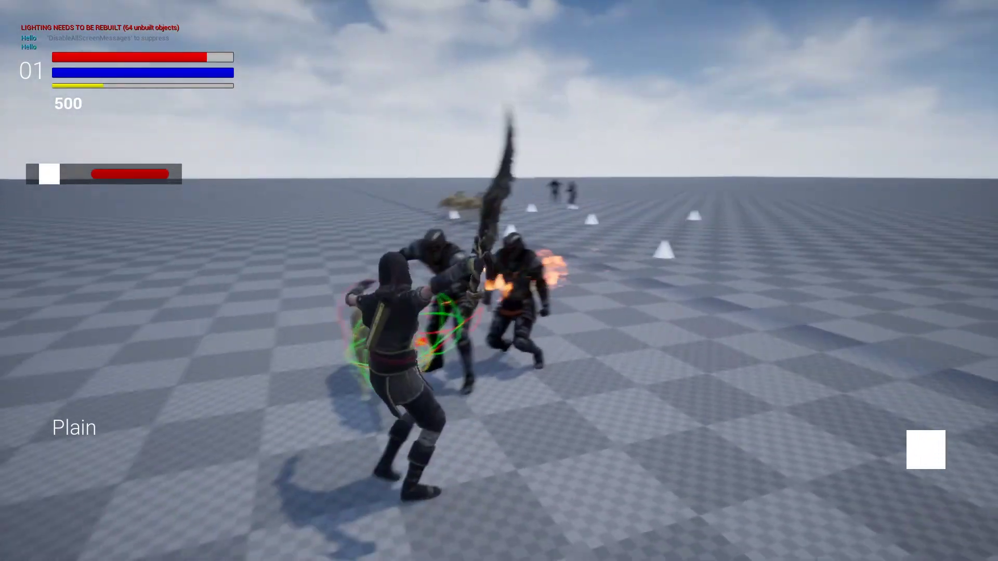
key(w)
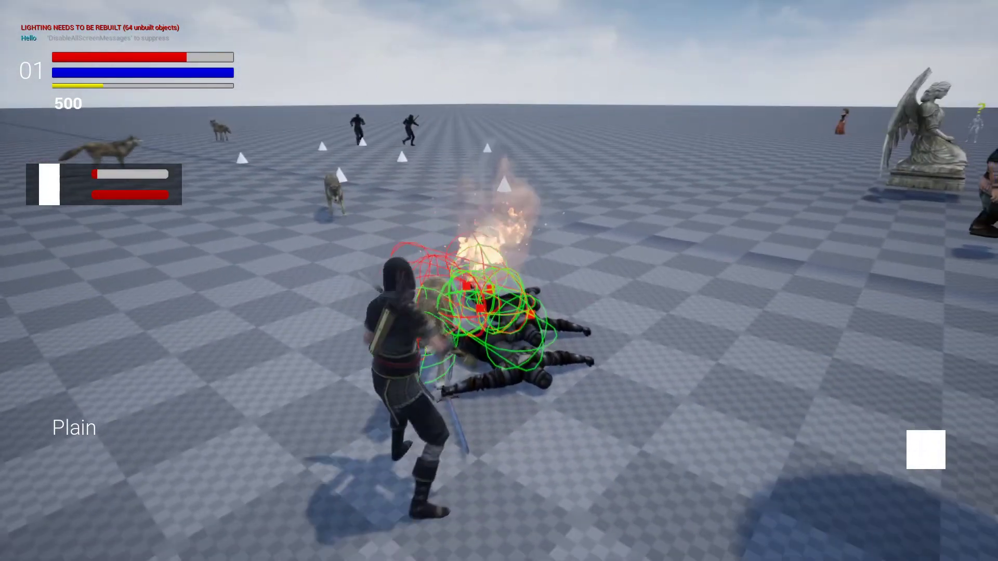
key(w)
key(w)
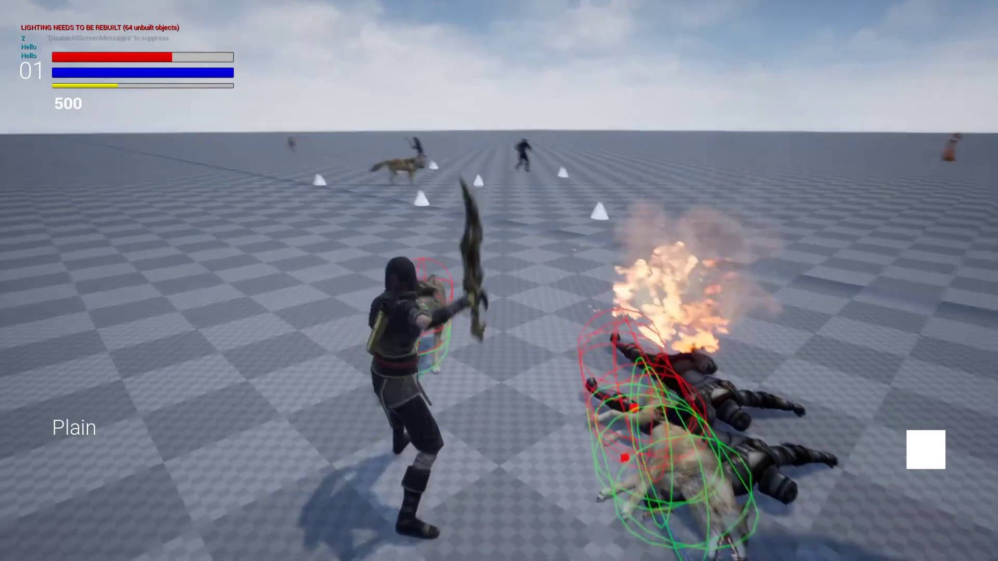
key(w)
Step: Run past the statues to the bushes and gather Green Herbs for the collect objective
key(w)
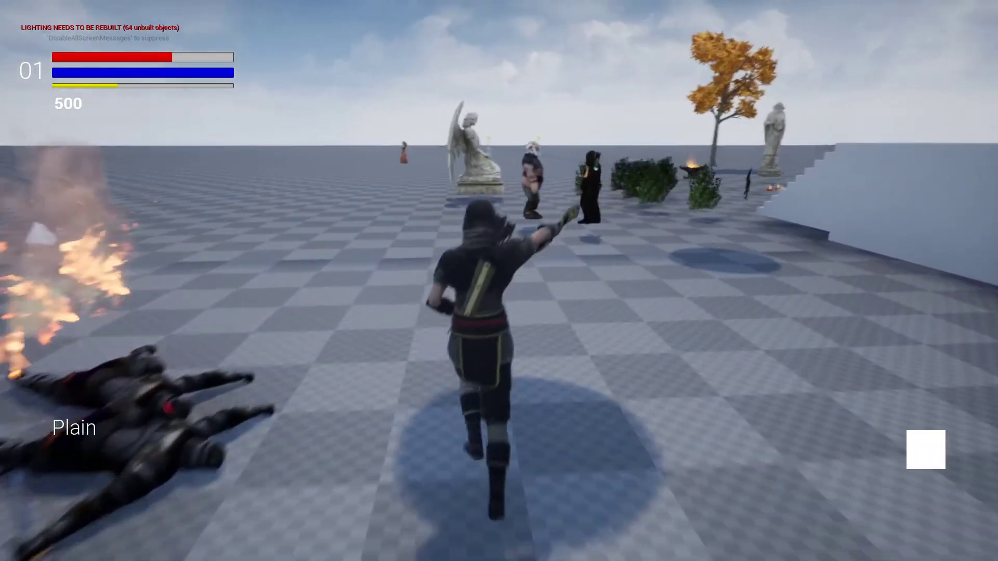
key(w)
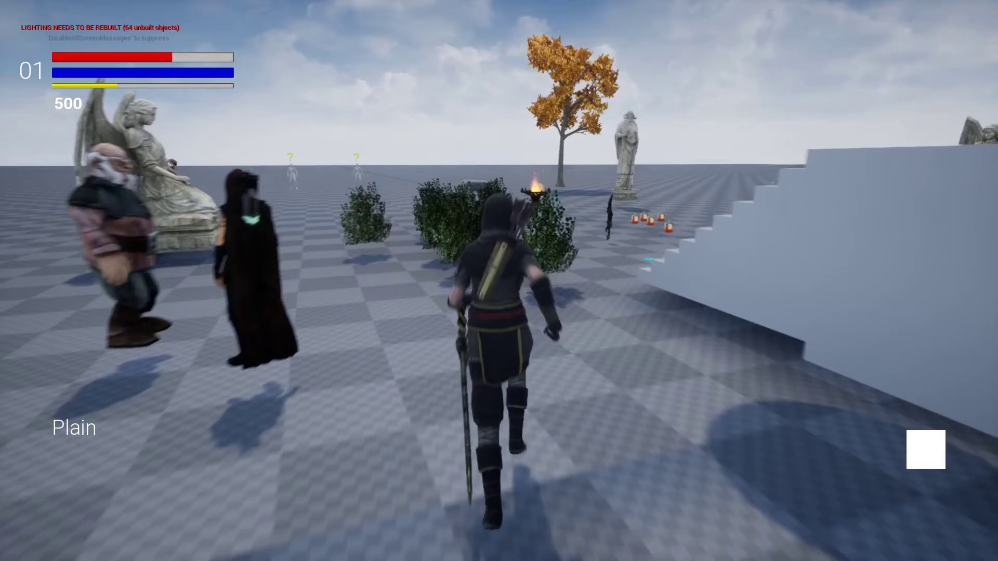
key(w)
key(a)
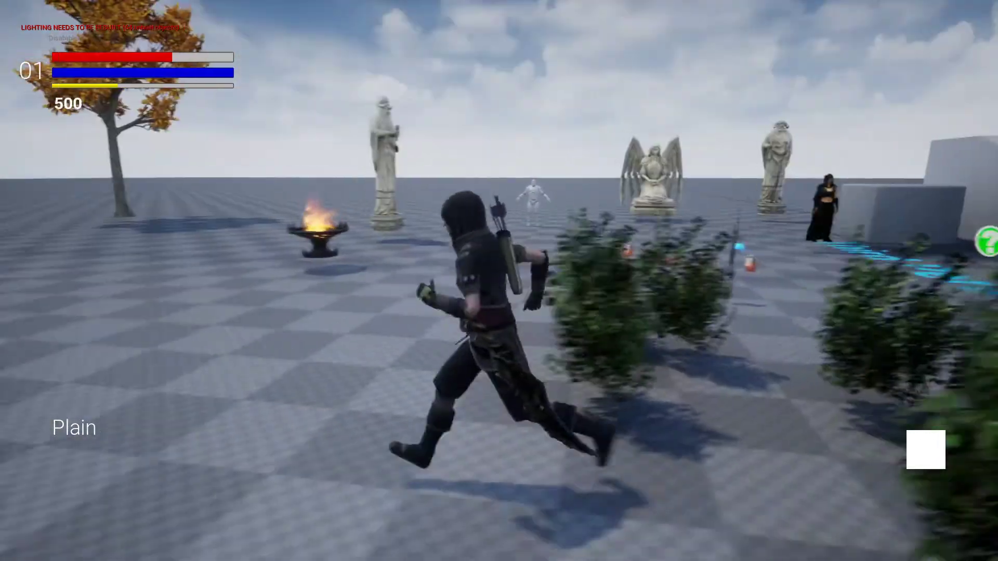
key(w)
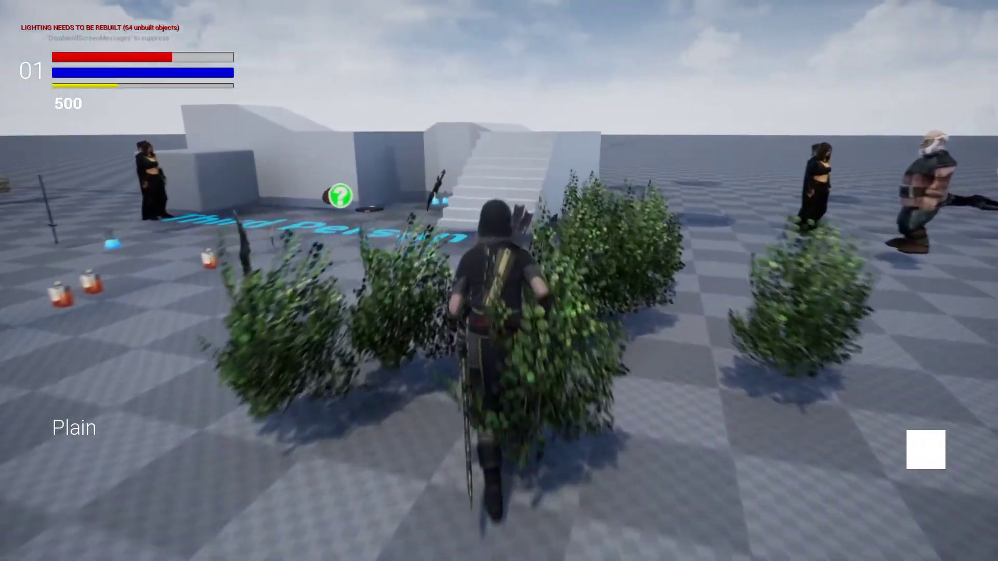
key(w)
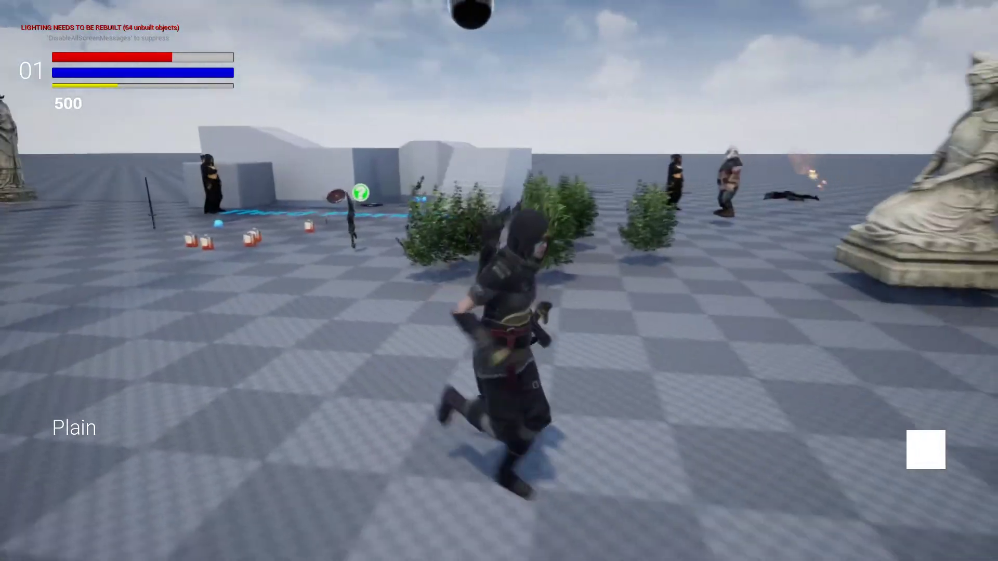
key(w)
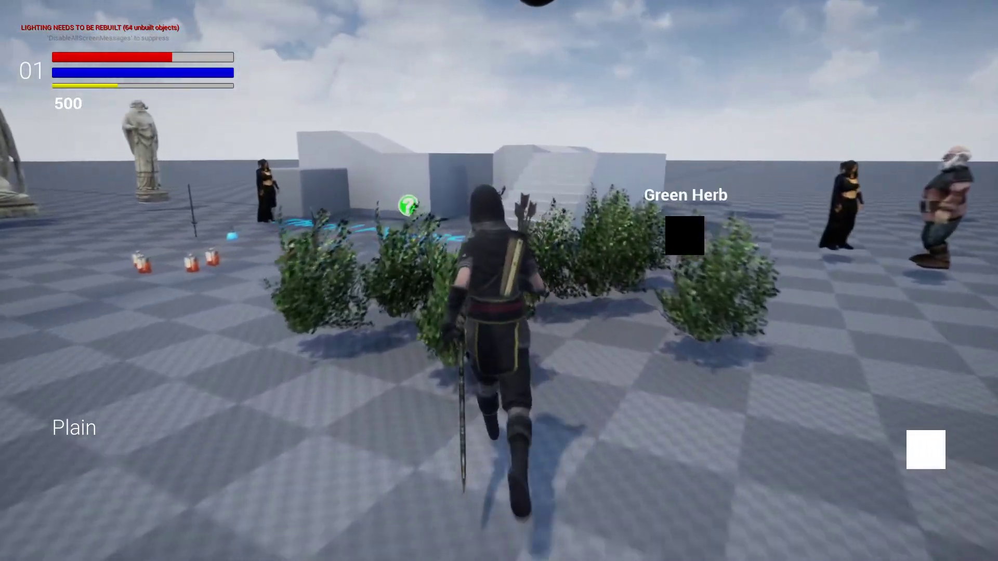
key(w)
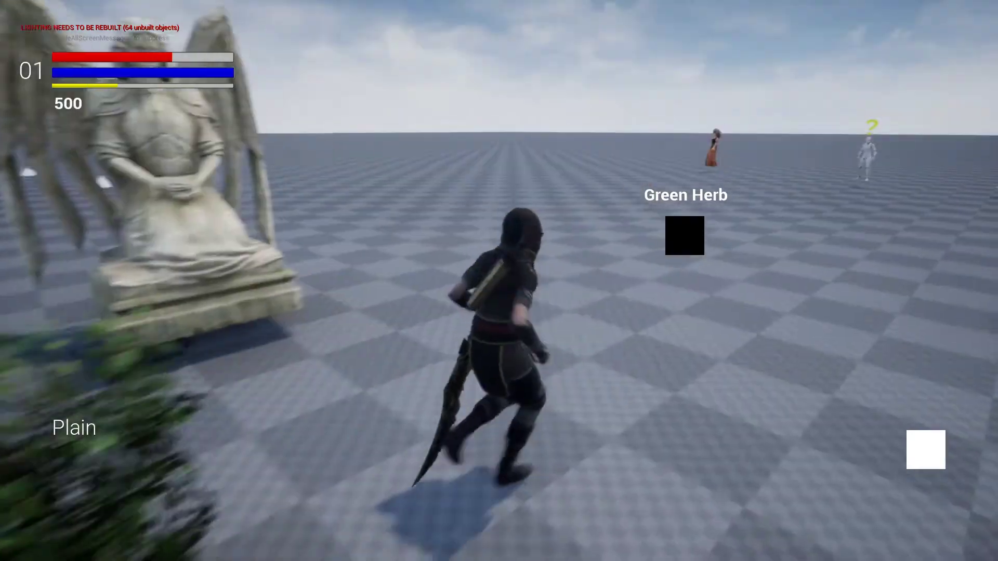
Step: Return to the two quest givers, turn in Alchemical Romance and Target Practice, and walk away
key(w)
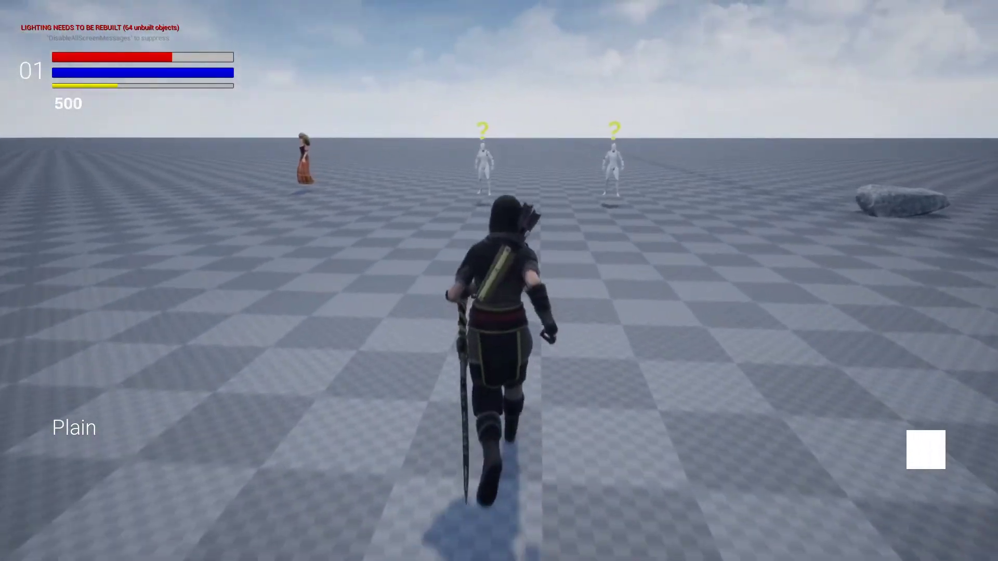
key(w)
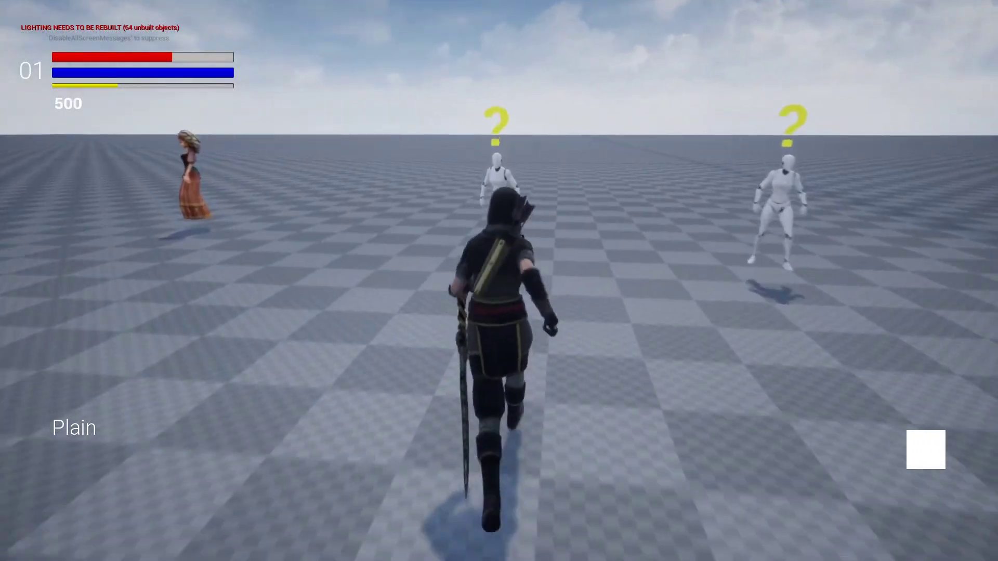
key(e)
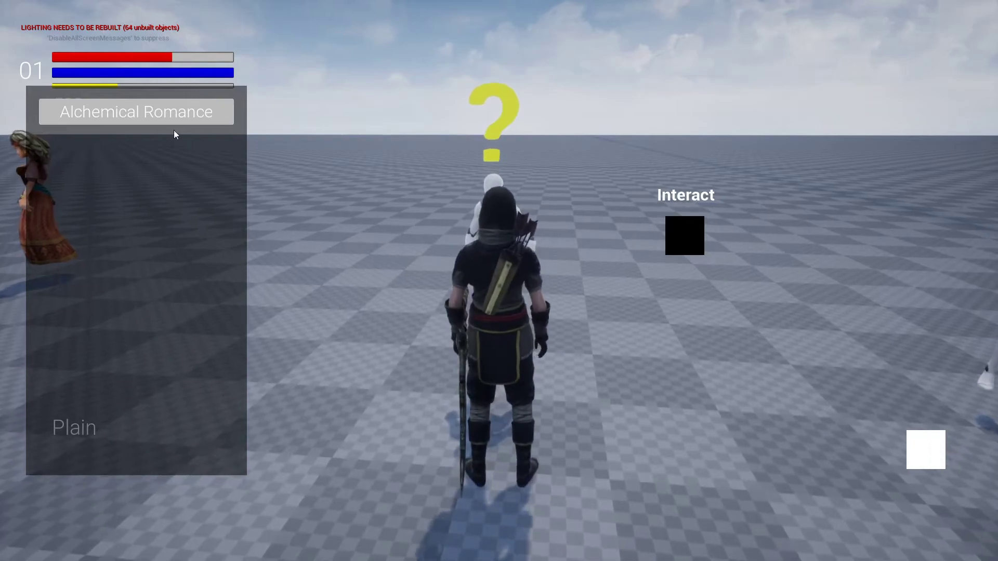
click(145, 114)
key(Tab)
key(w)
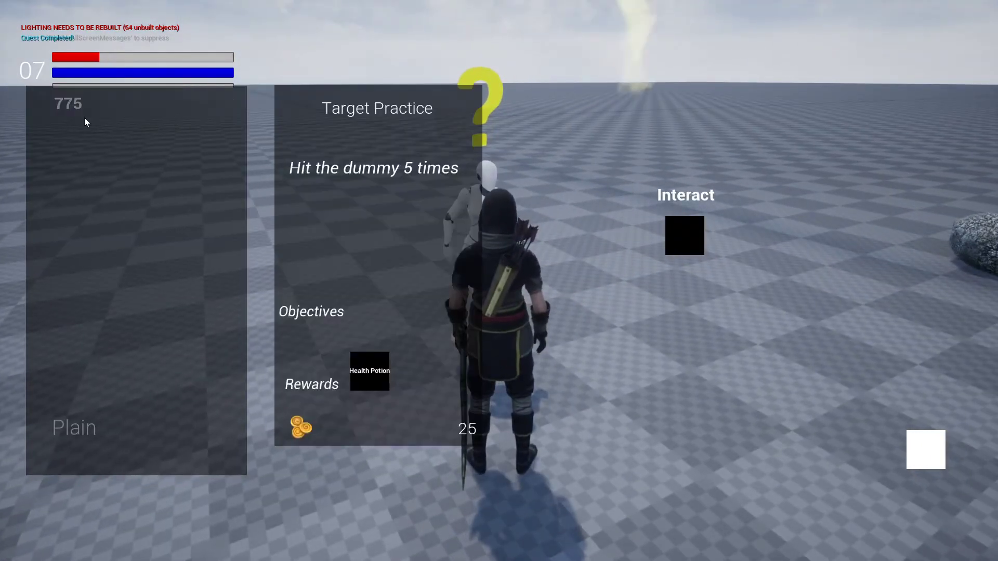
key(s)
key(a)
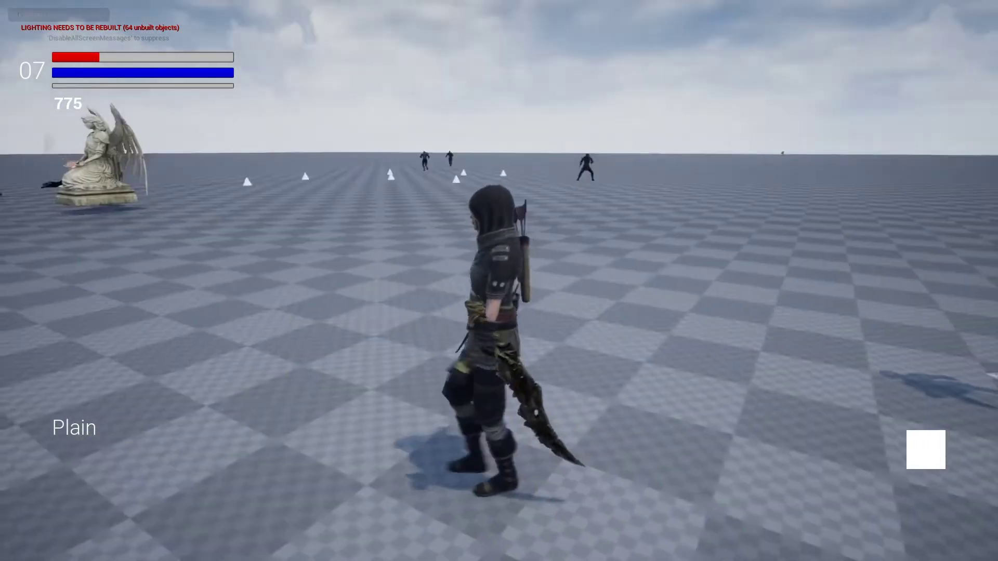
Step: Run across the plain past the white mannequins toward the woman in the orange dress, and end the play session
key(w)
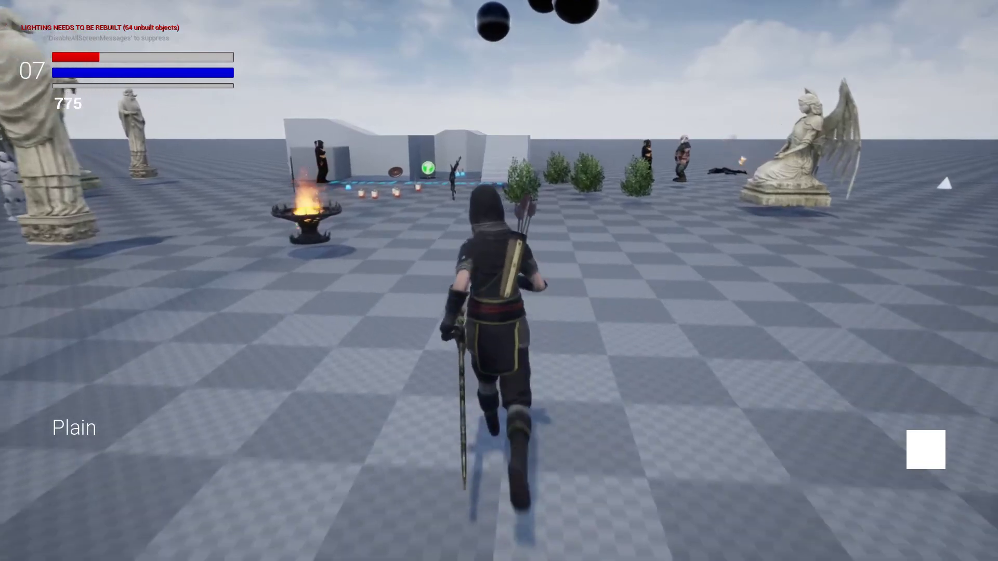
key(d)
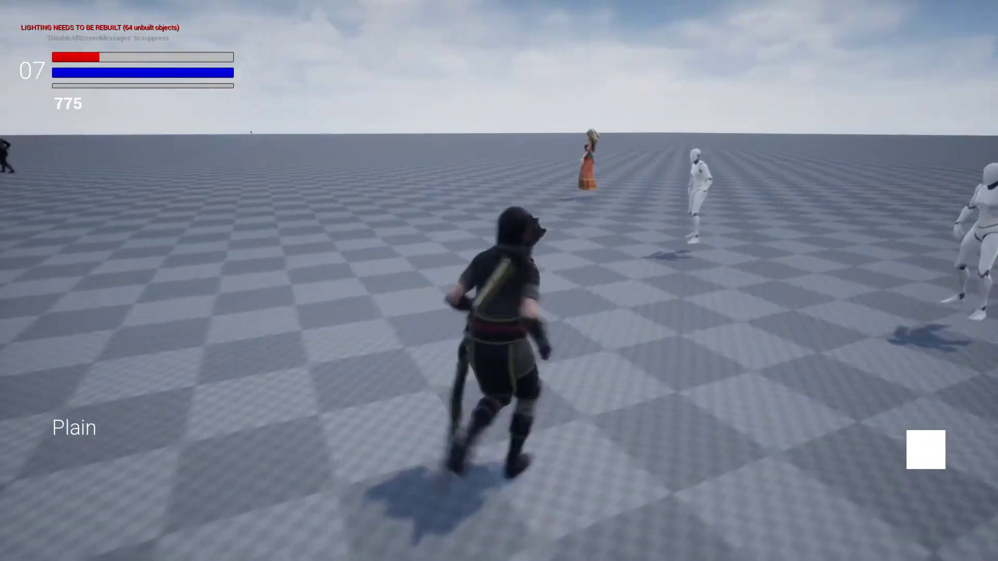
key(w)
key(d)
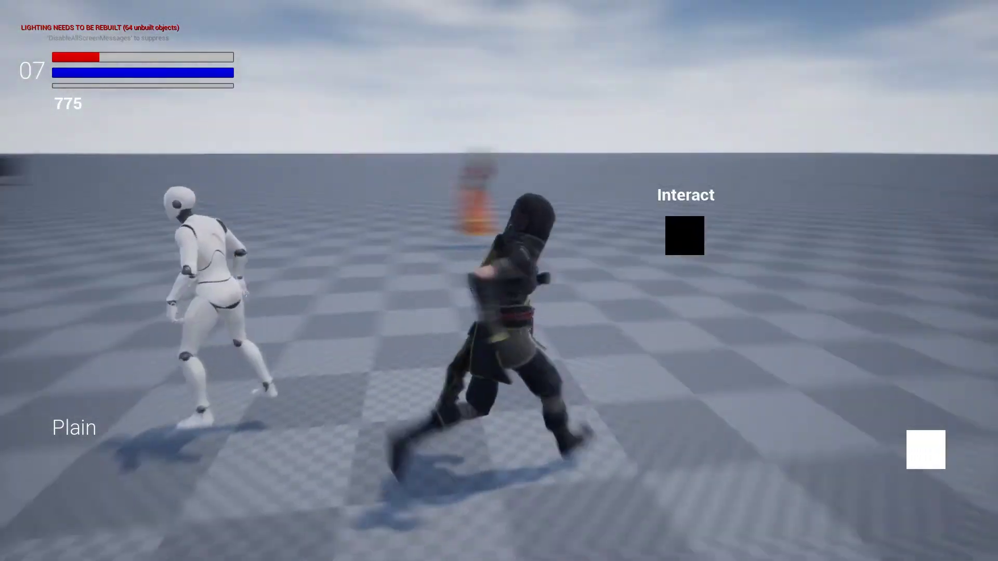
key(w)
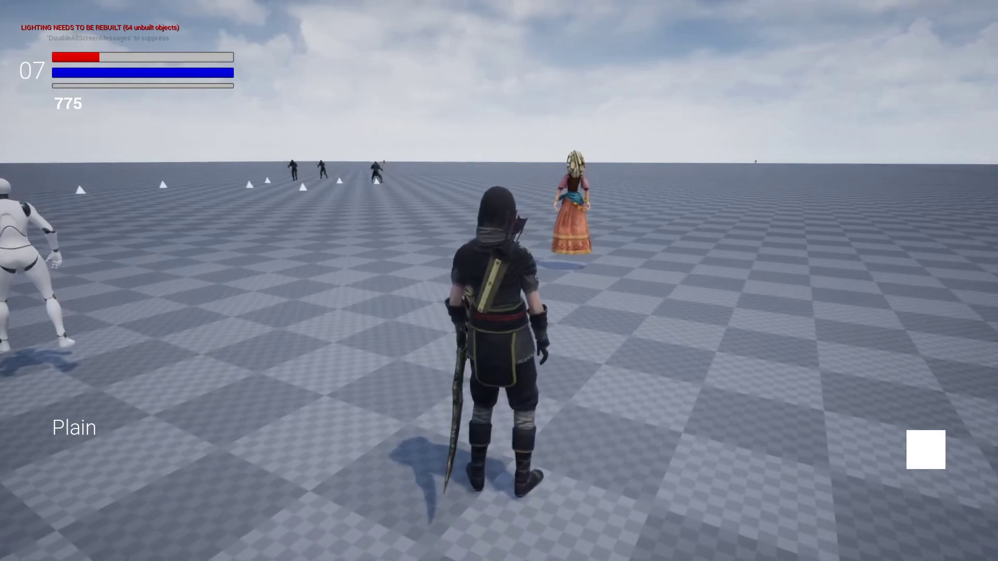
key(Escape)
Step: Delete the two enemy spawners beyond the cone-shaped patrol points from the level
key(w)
mouse_move(444, 136)
right_down()
mouse_move(398, 114)
mouse_move(411, 132)
mouse_move(428, 132)
right_up()
key(d)
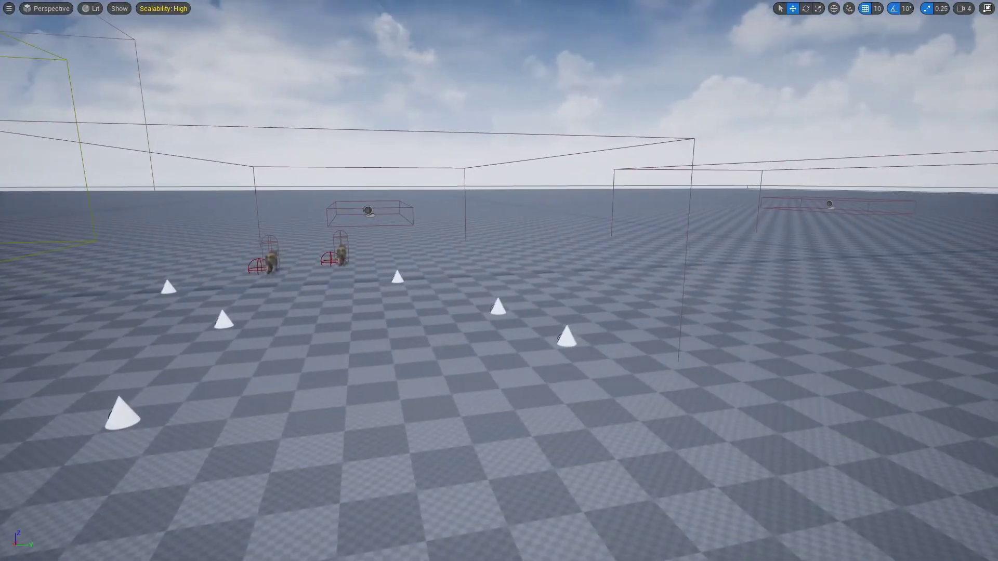
click(368, 212)
key(Delete)
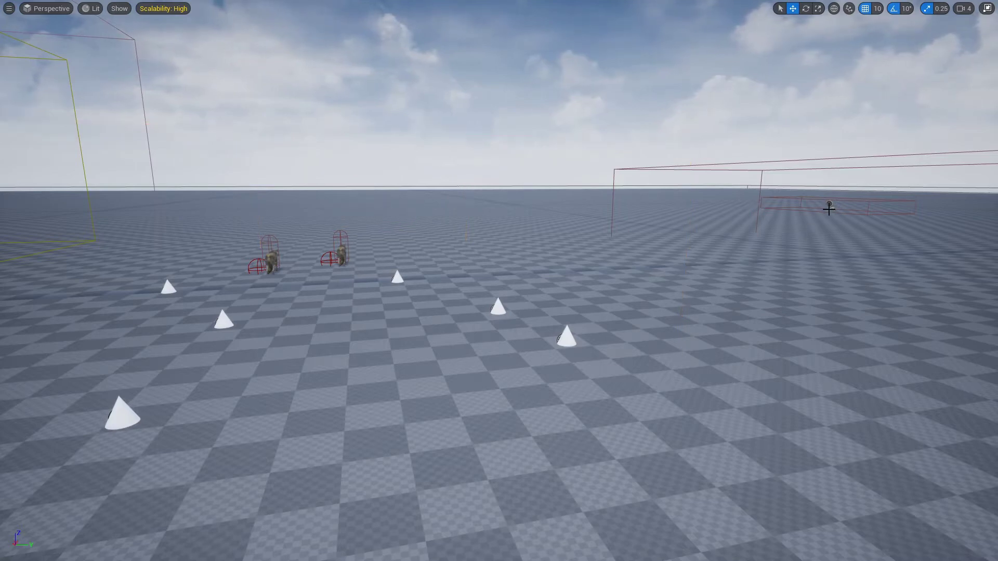
click(830, 204)
key(Delete)
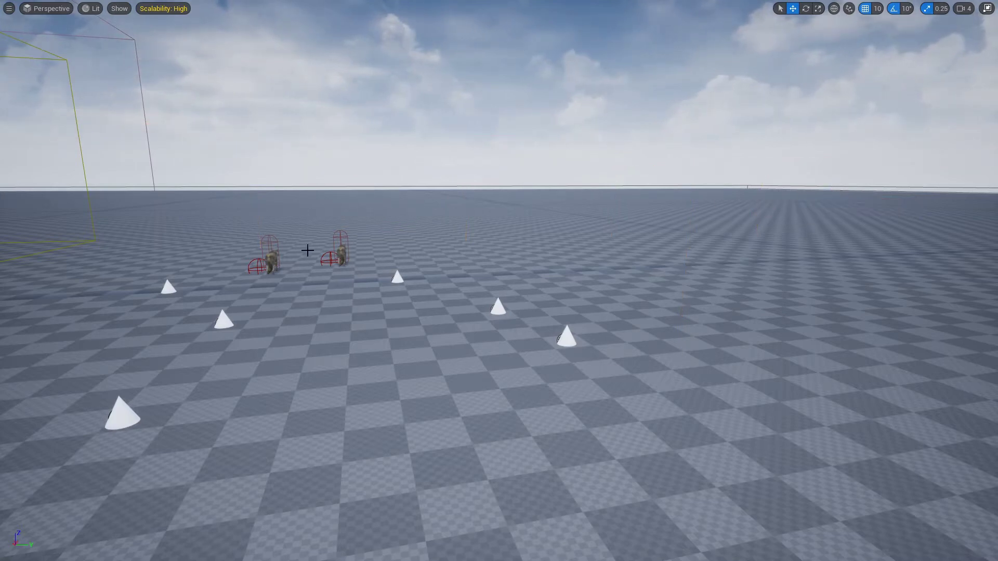
Step: Delete the two wolves standing behind the patrol points
click(338, 251)
key(Delete)
click(270, 257)
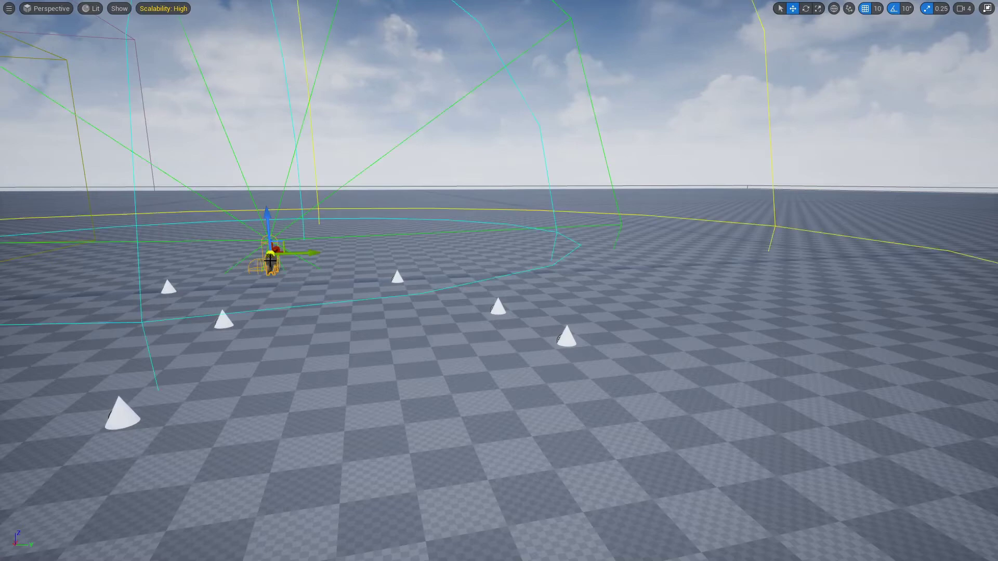
key(Delete)
Step: Leave the fullscreen viewport and place an EnemySpawner_BP from the Characters/Enemies folder behind the patrol points, at about -770, 3870, 400
key(F11)
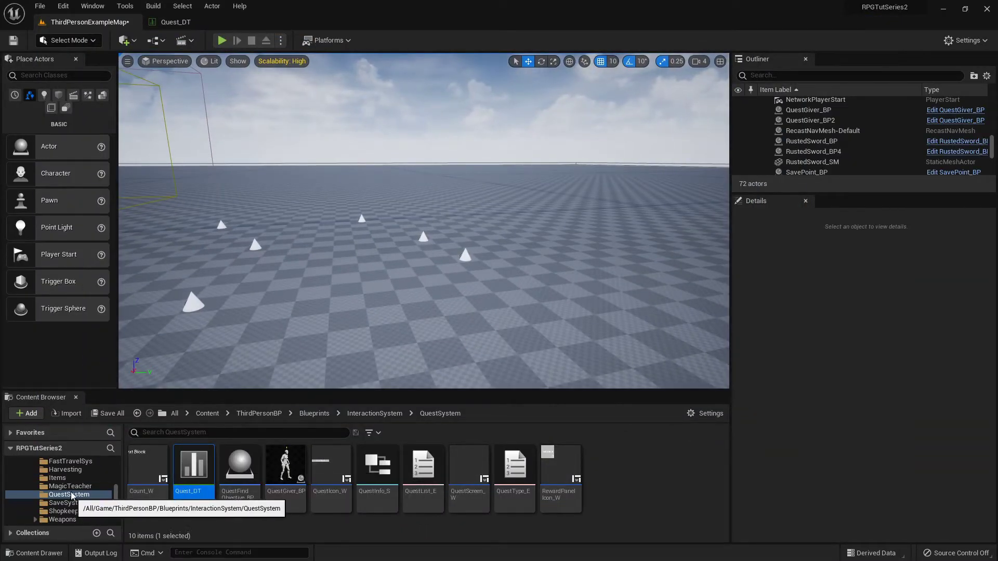
scroll(78, 491, up, 2)
scroll(69, 471, up, 4)
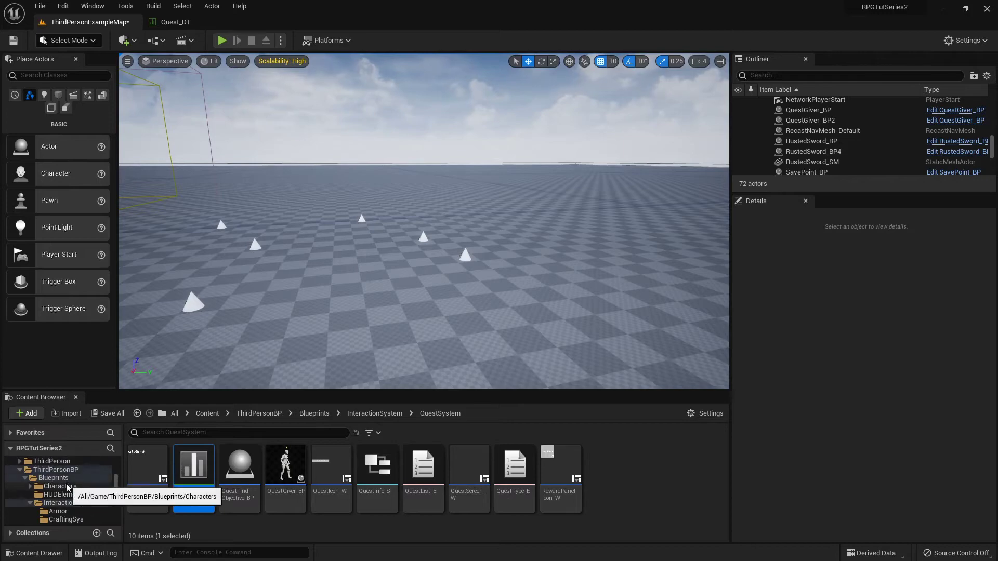
click(61, 494)
drag(377, 470, 506, 278)
drag(394, 251, 394, 250)
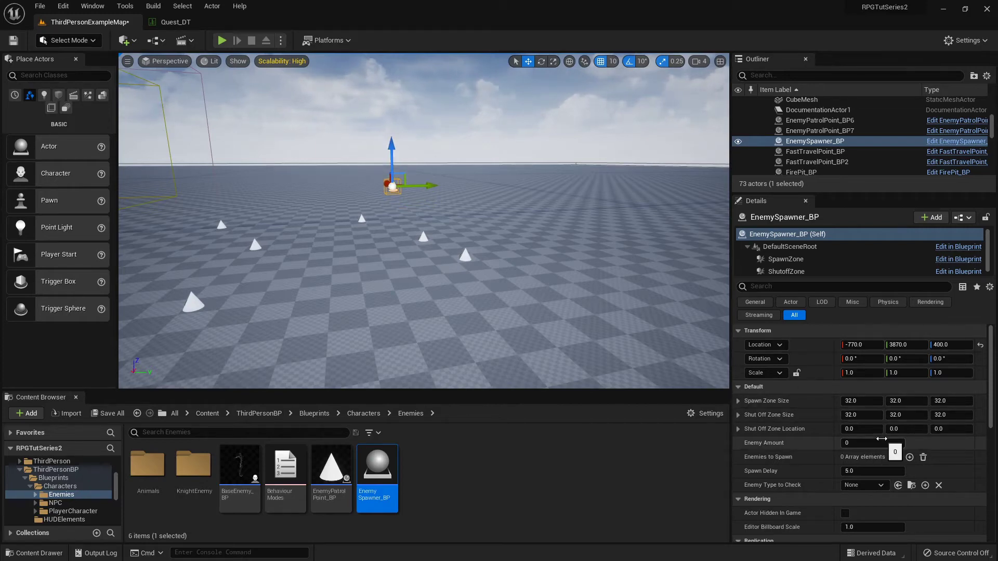
Step: Set the spawner's enemy amount to 5, with KnightEnemy_BP as both the enemy to spawn and the enemy type to check
click(890, 445)
text(5)
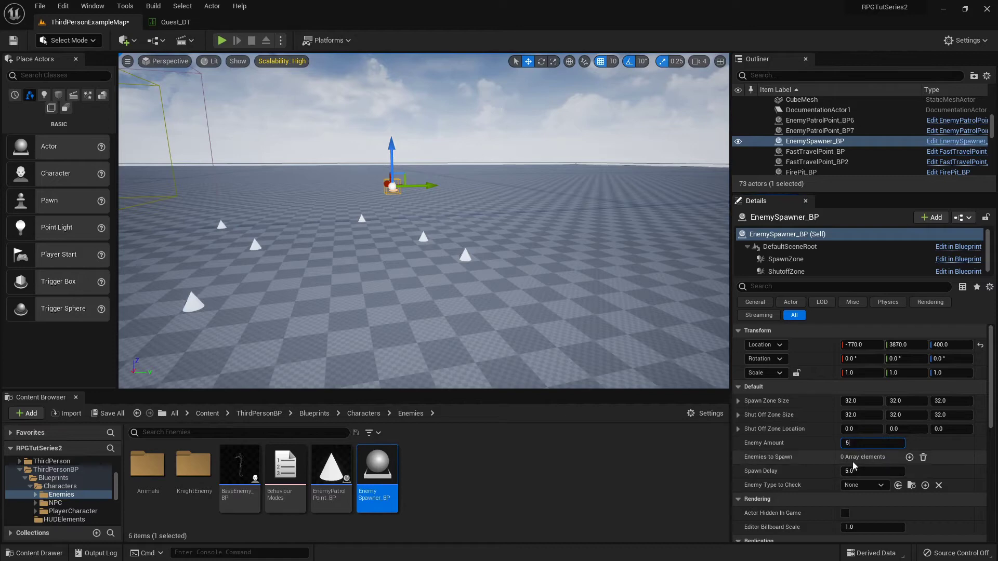
key(Return)
click(909, 457)
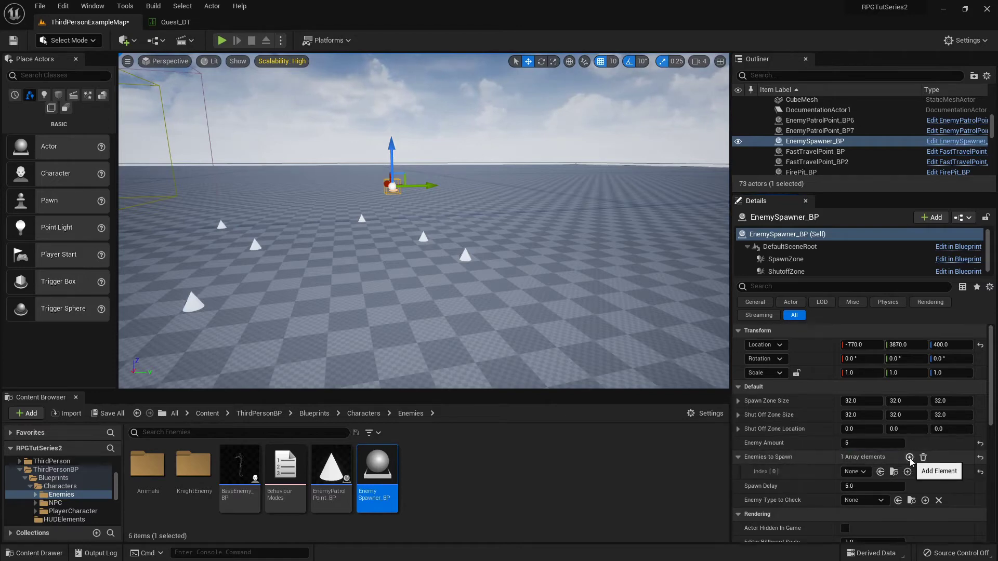
click(857, 471)
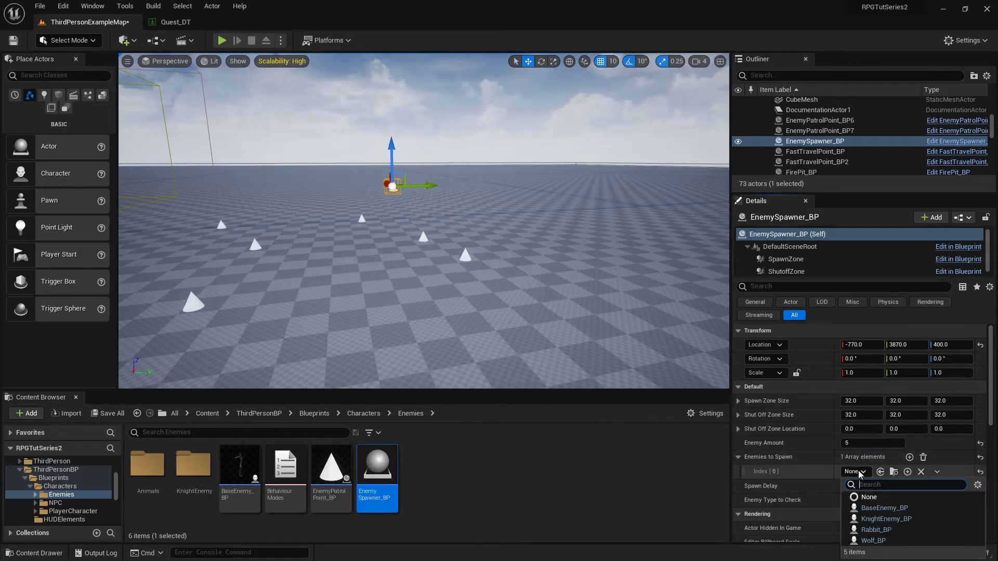
click(886, 519)
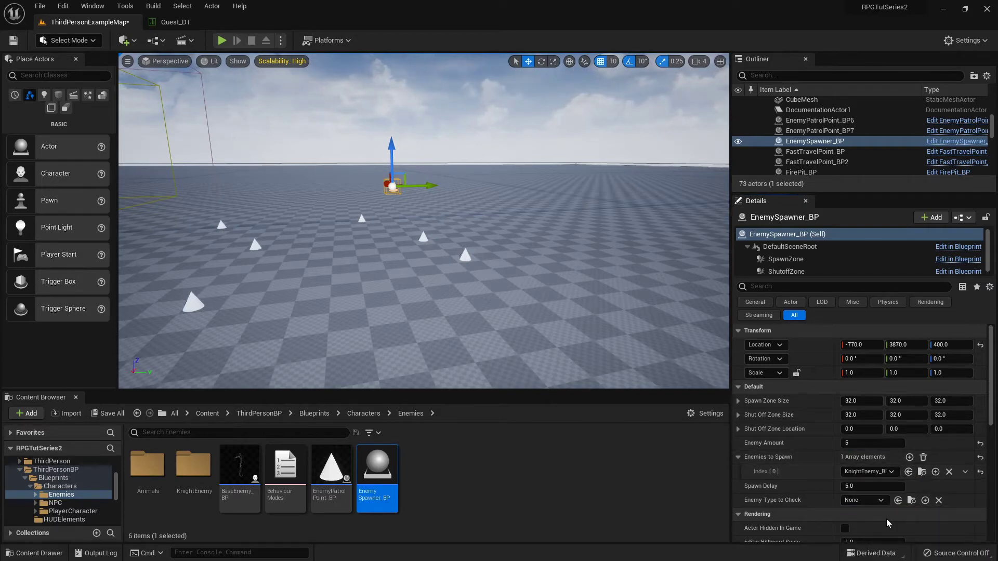
click(858, 500)
click(873, 455)
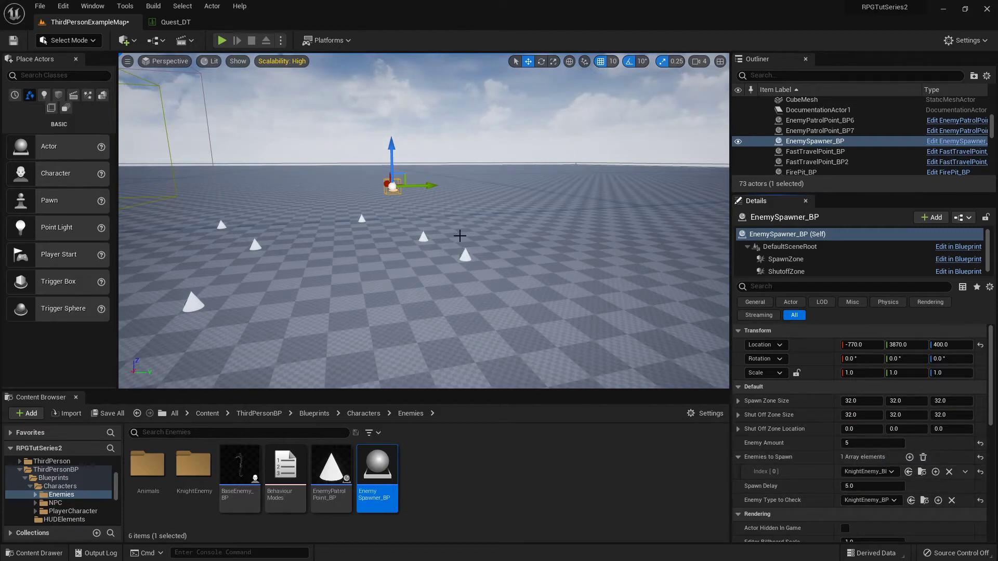
Step: Duplicate the spawner along the Y axis to about Y 4220 and set the copy's spawn delay to 1.0
alt+drag(429, 186, 503, 186)
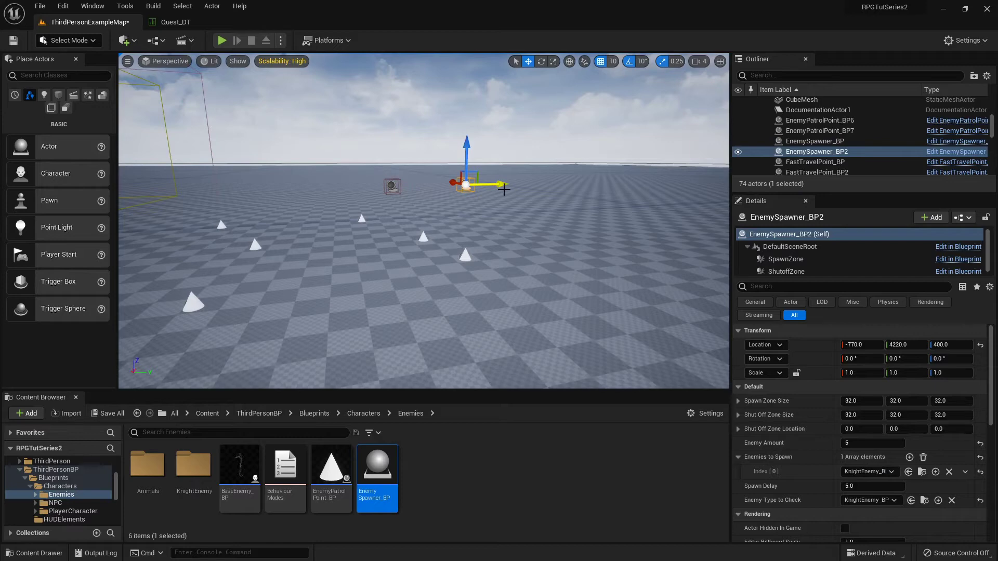
click(873, 490)
text(1)
key(Return)
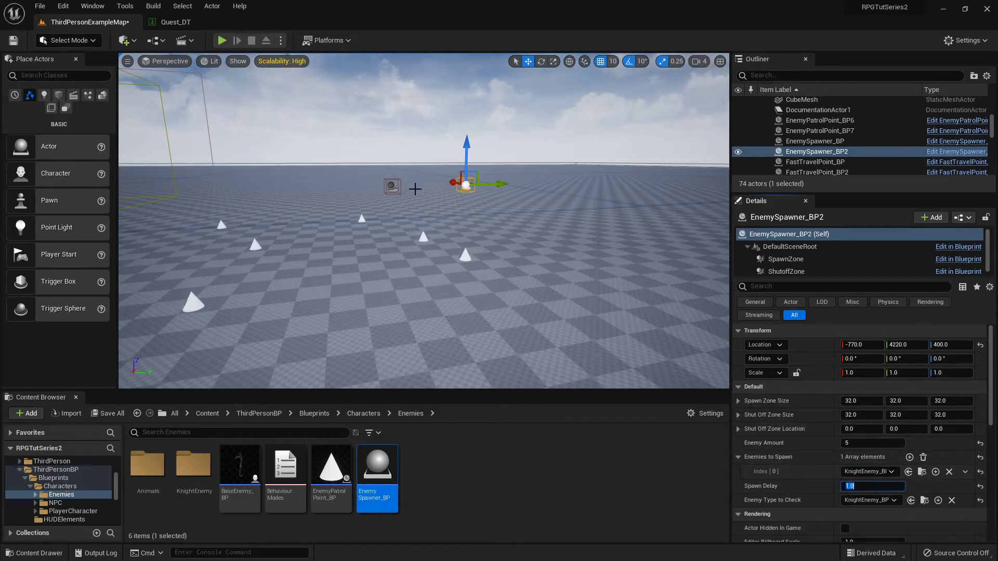
Step: Simulate the level to watch the knight spawners, stop the simulation and dismiss the message log
click(280, 40)
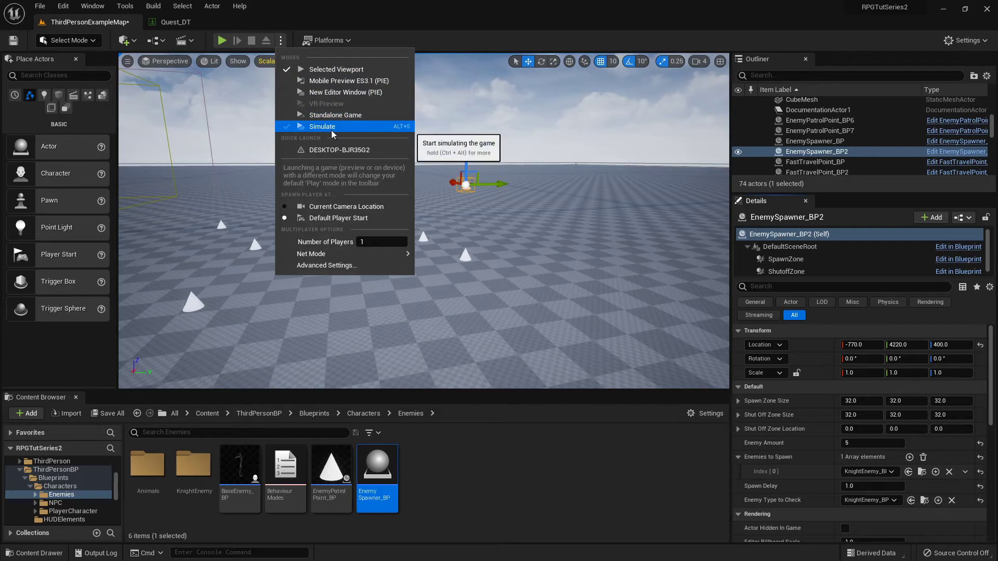
click(320, 128)
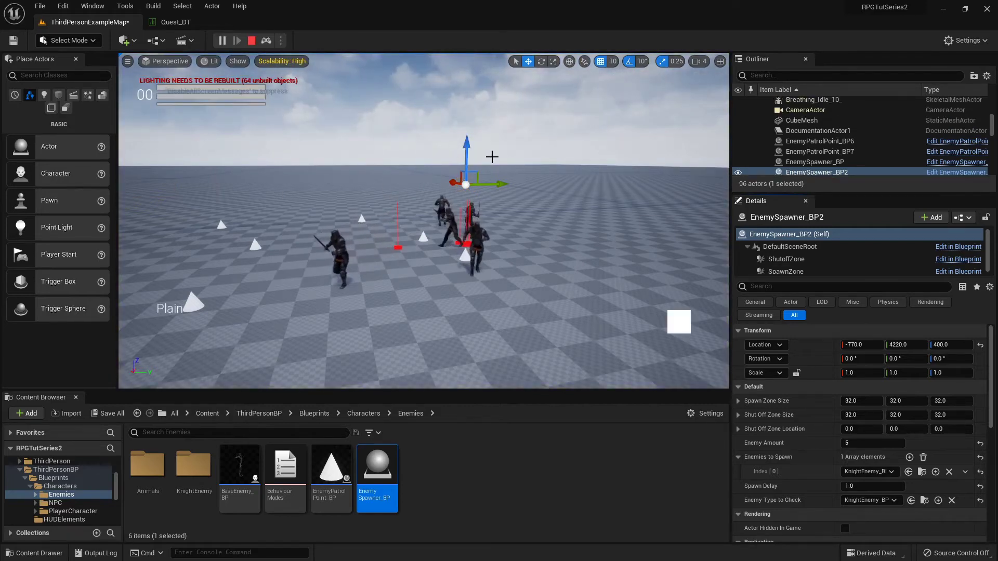
click(254, 40)
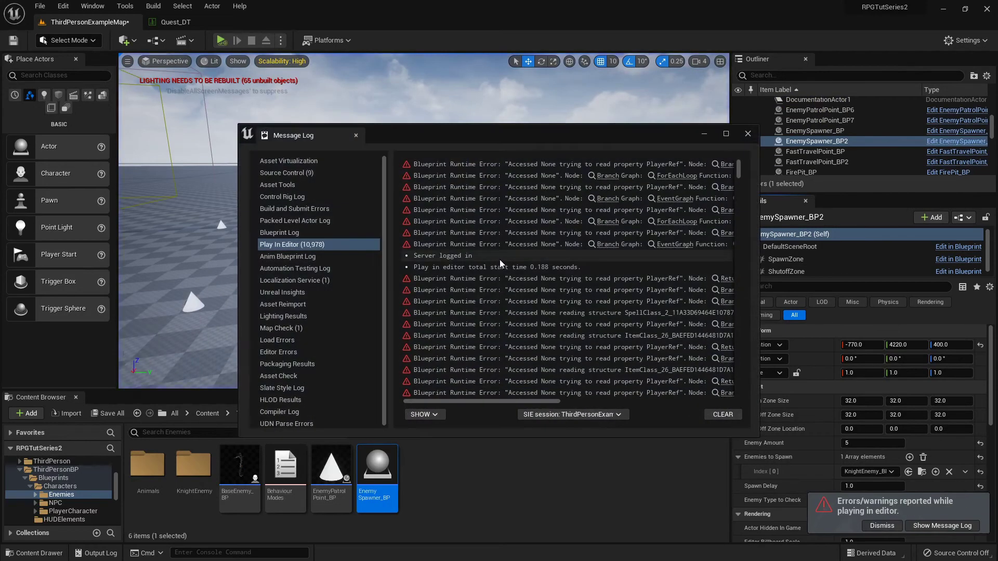
click(748, 134)
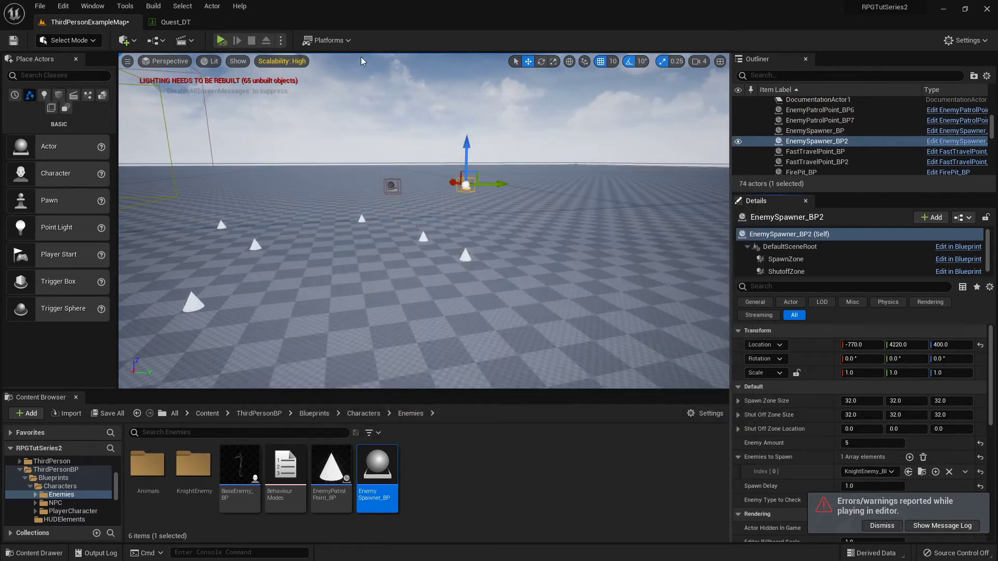
Step: Play the level in the selected viewport to check the spawned knights from the player's view, and stop playing
click(281, 41)
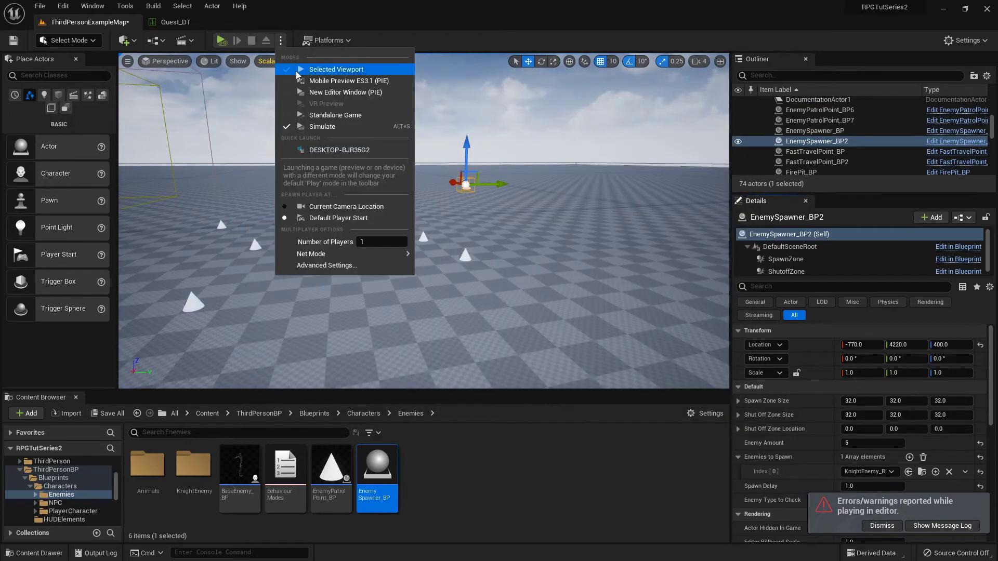
click(333, 69)
click(261, 59)
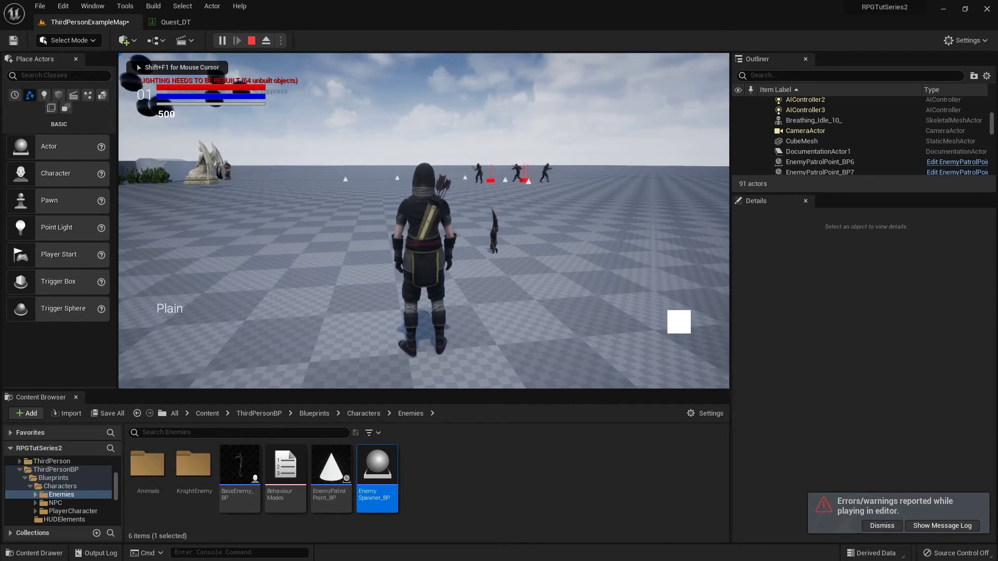
key(Escape)
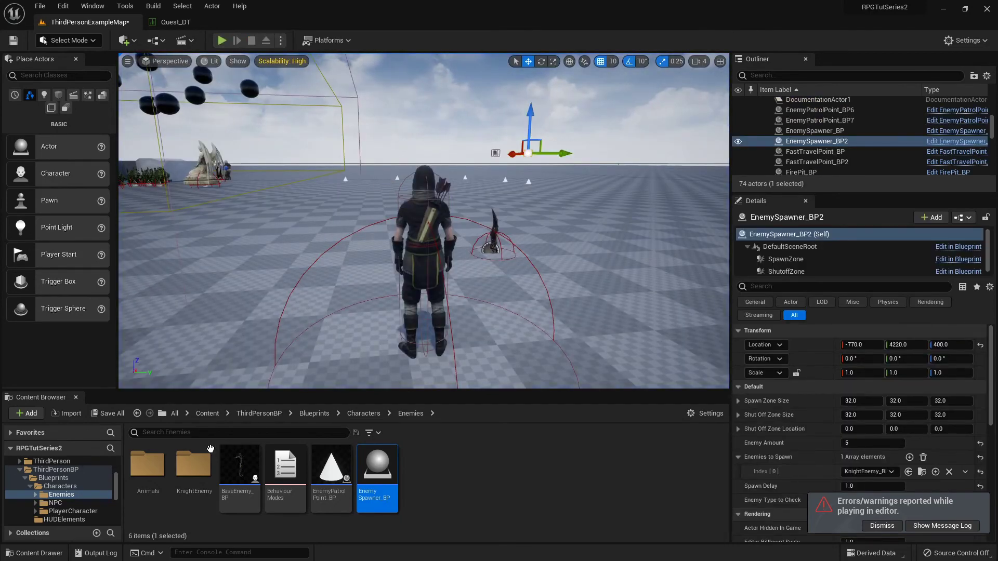
click(197, 22)
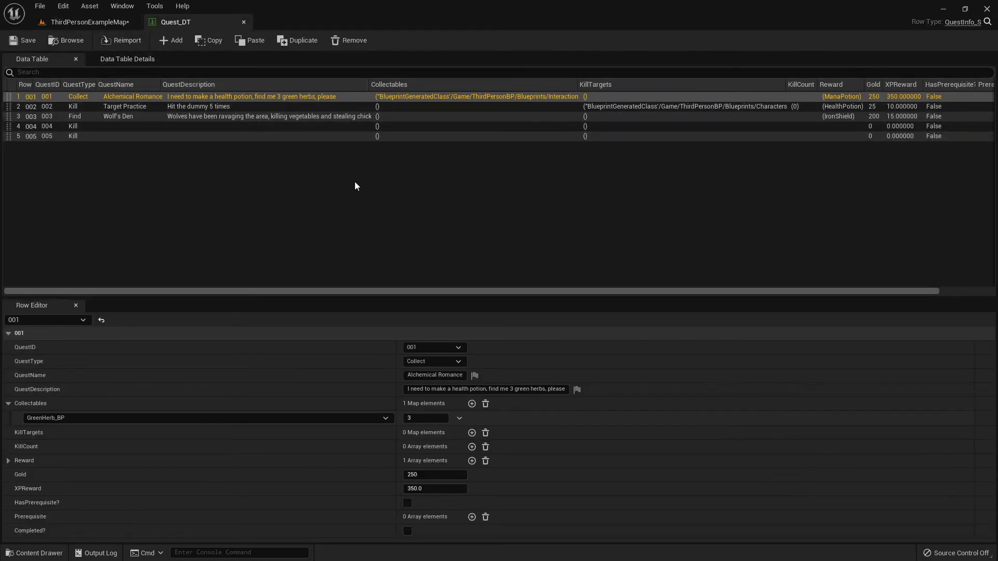
click(92, 23)
right_drag(614, 229, 545, 222)
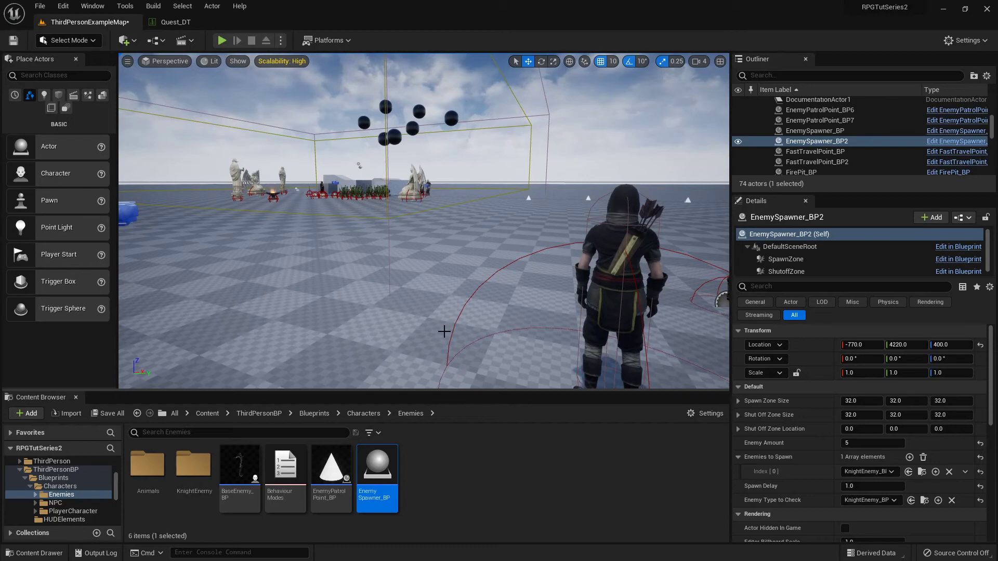
right_drag(446, 329, 494, 345)
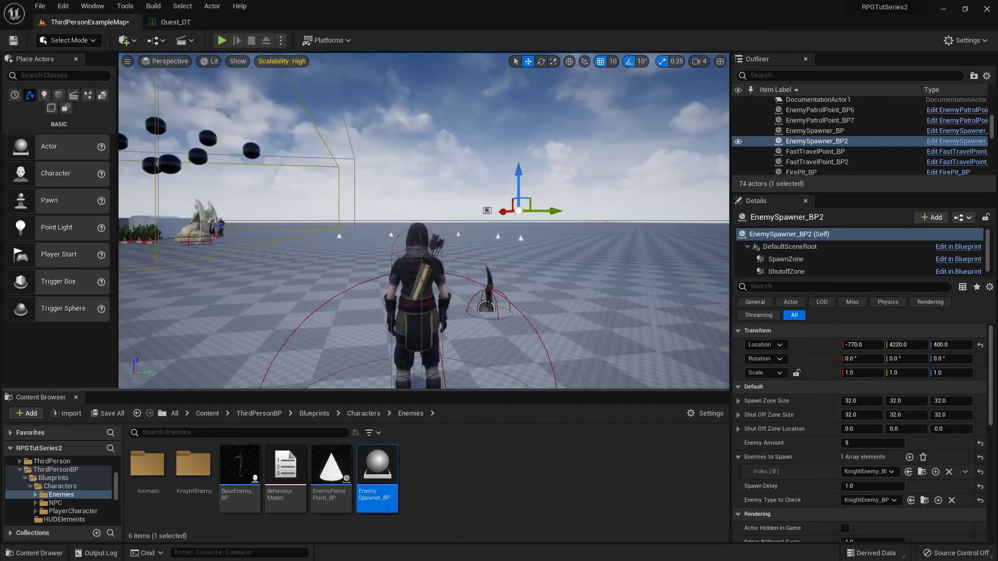
click(943, 10)
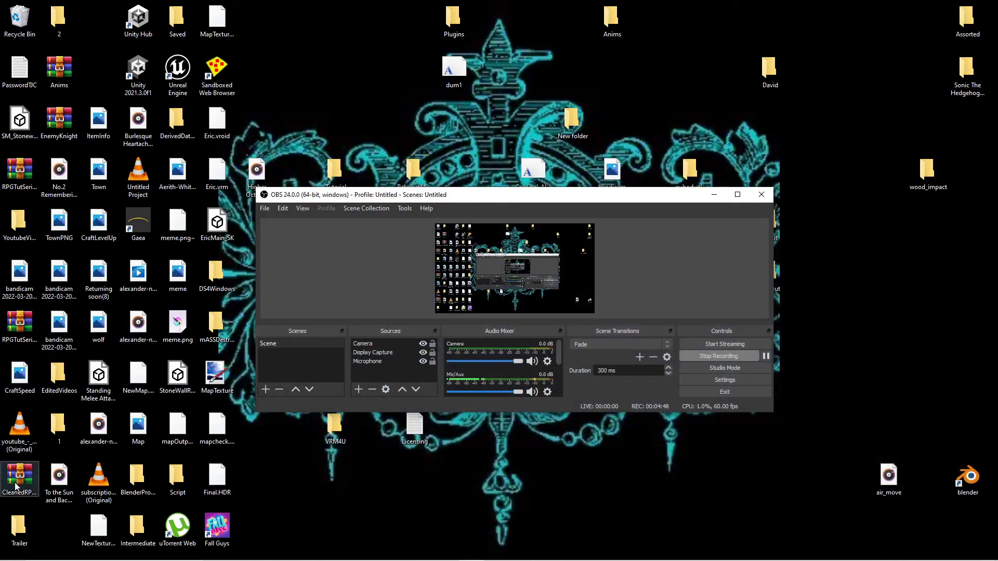
mouse_move(442, 560)
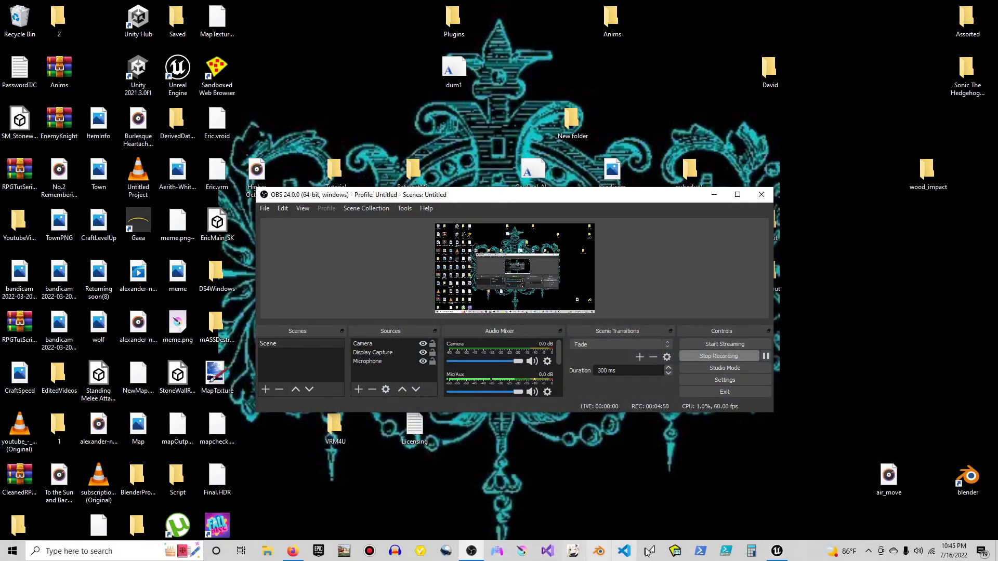
click(776, 551)
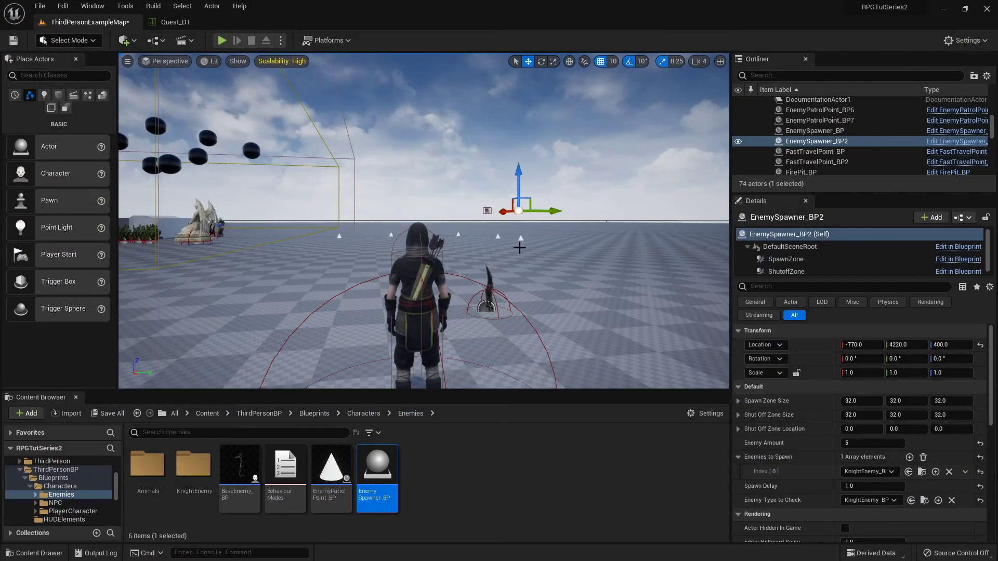